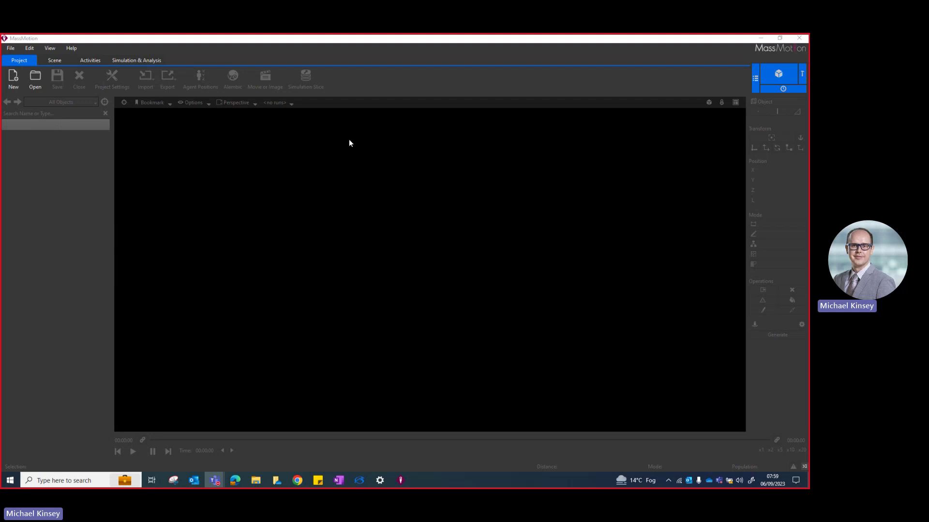
Create a new project and choose ClassroomFloorPlans.dwg from the lecture folder for import as reference geometry.
left_click(414, 91)
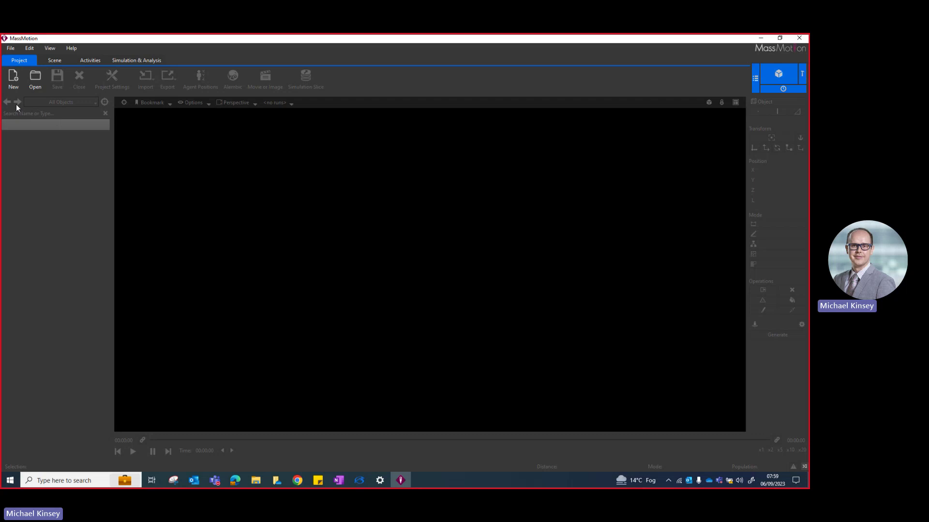
left_click(14, 79)
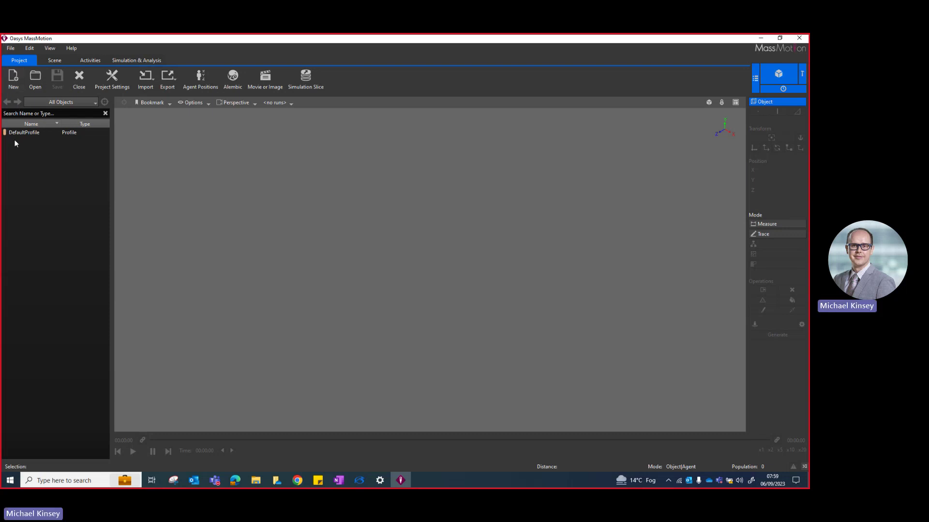
left_click(10, 49)
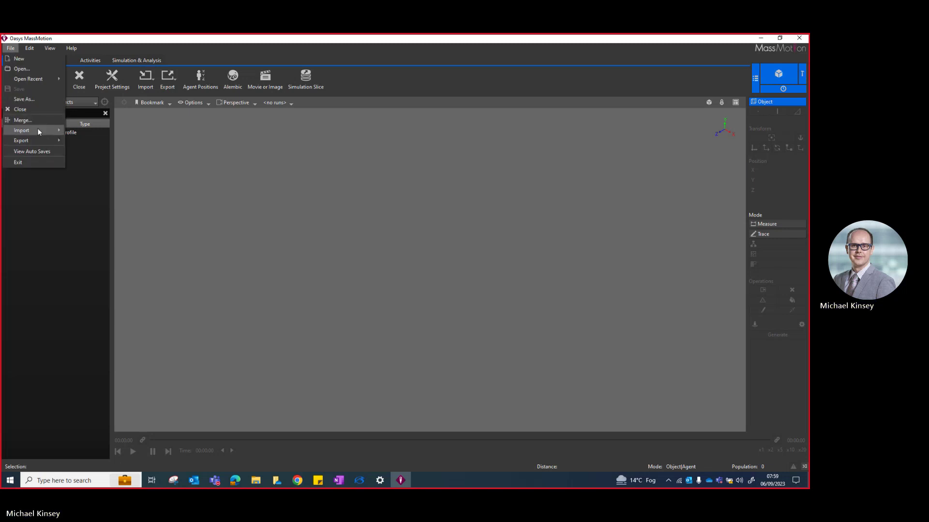
mouse_move(36, 128)
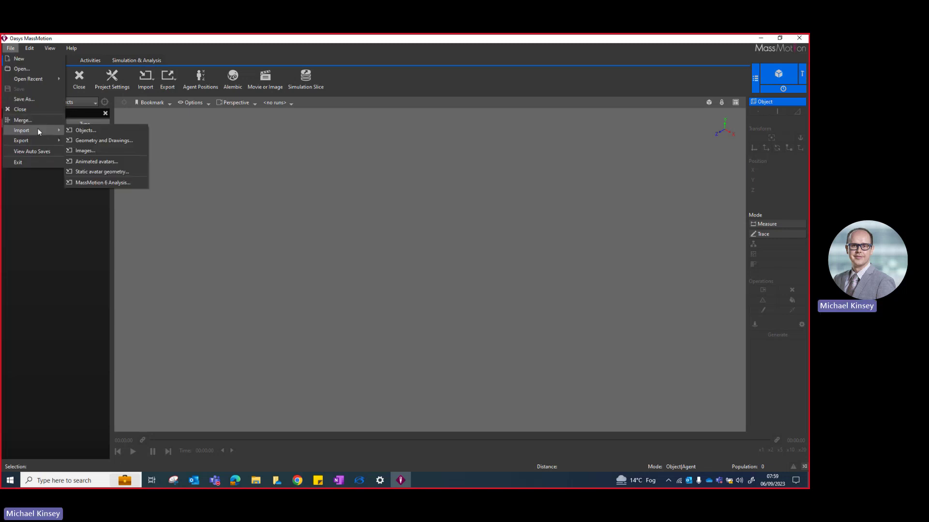
left_click(100, 142)
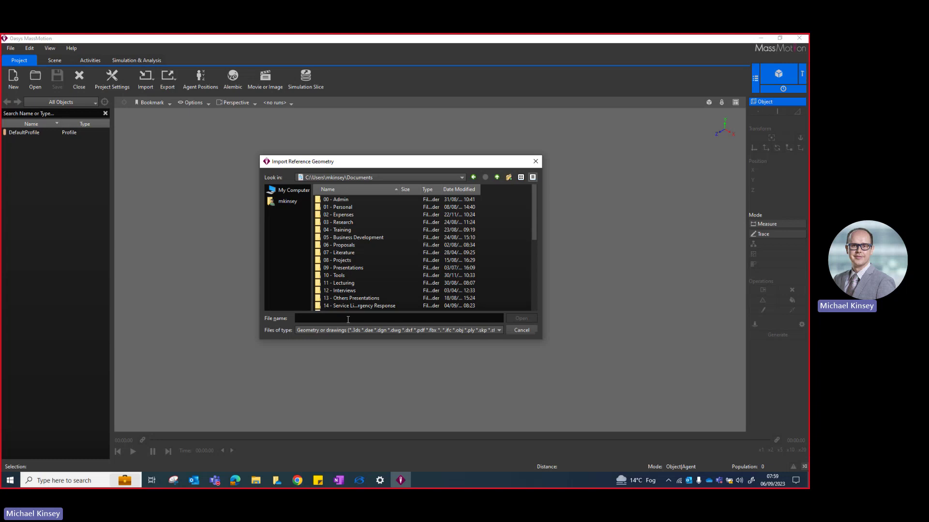
key("ctrl+v")
key("Return")
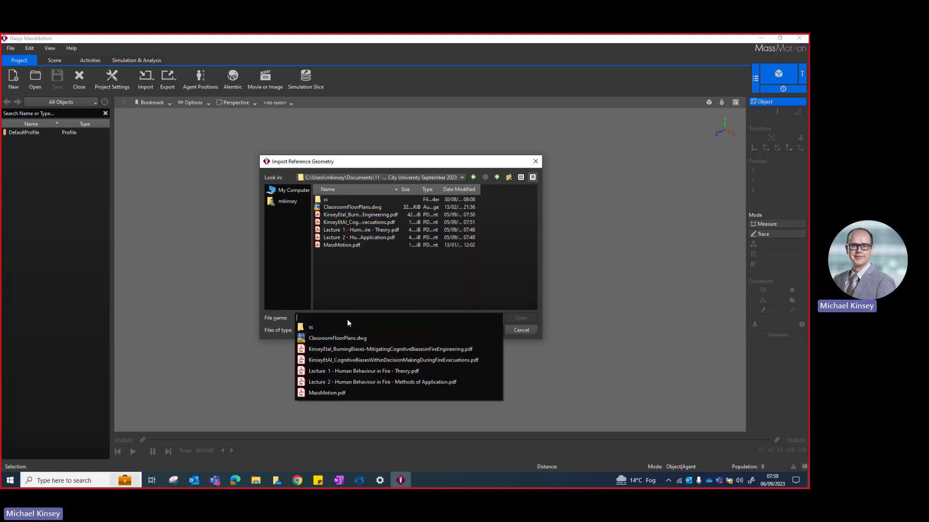
left_click(370, 209)
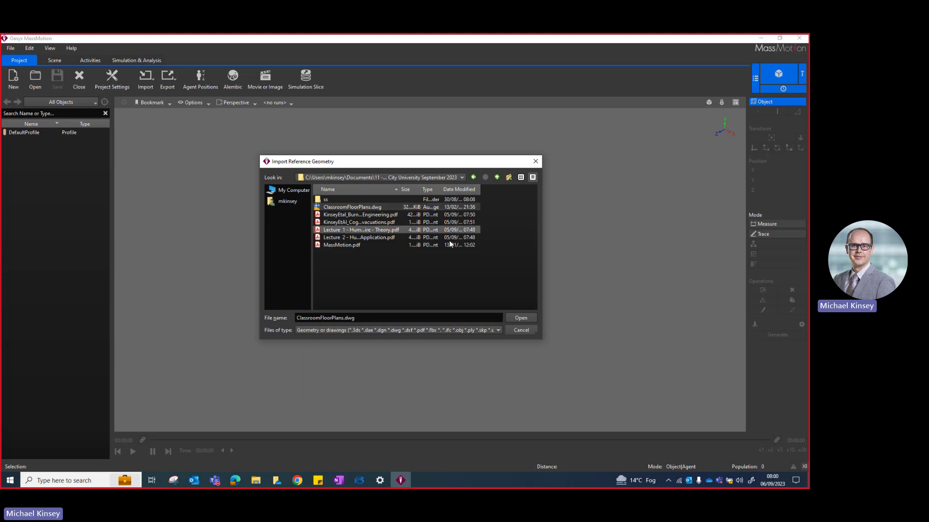
left_click(520, 318)
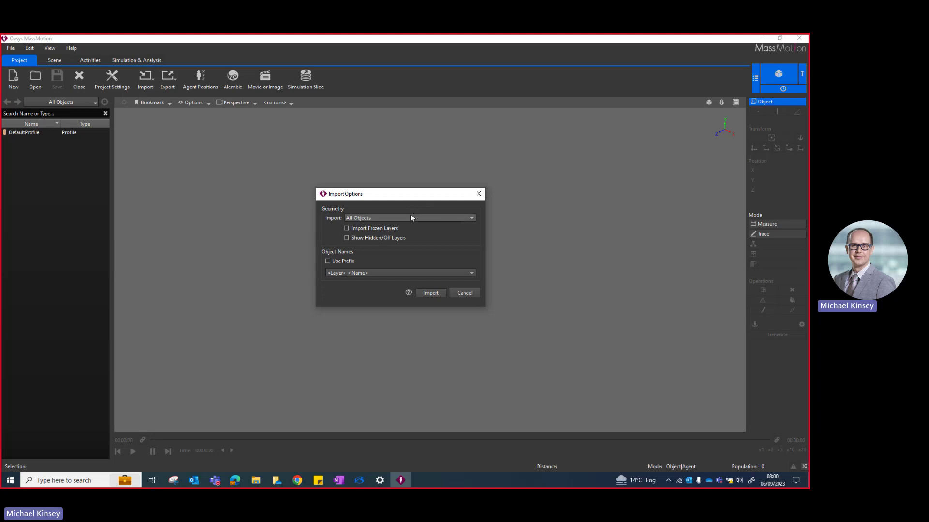
Import all objects of the drawing with the name prefix Floorplan_ and close its transform properties.
left_click(343, 262)
type("Floorplan")
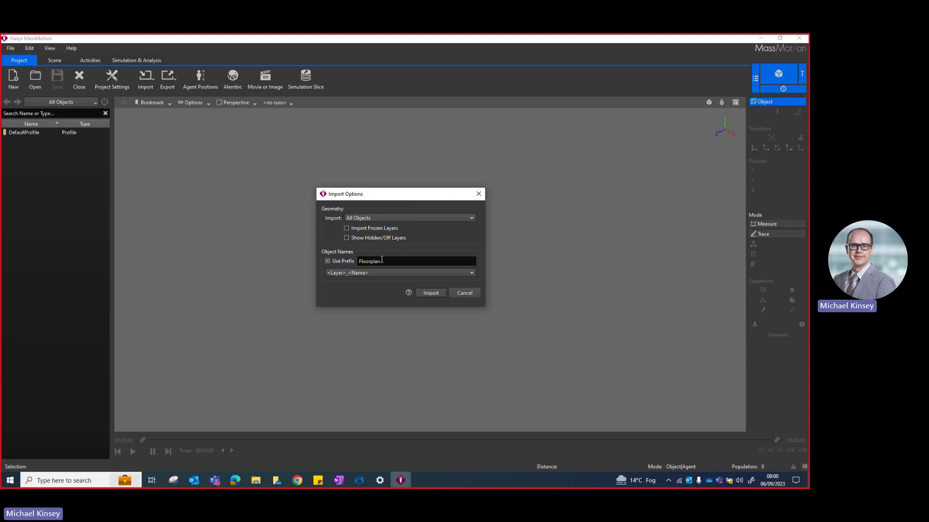
type("_")
left_click(431, 293)
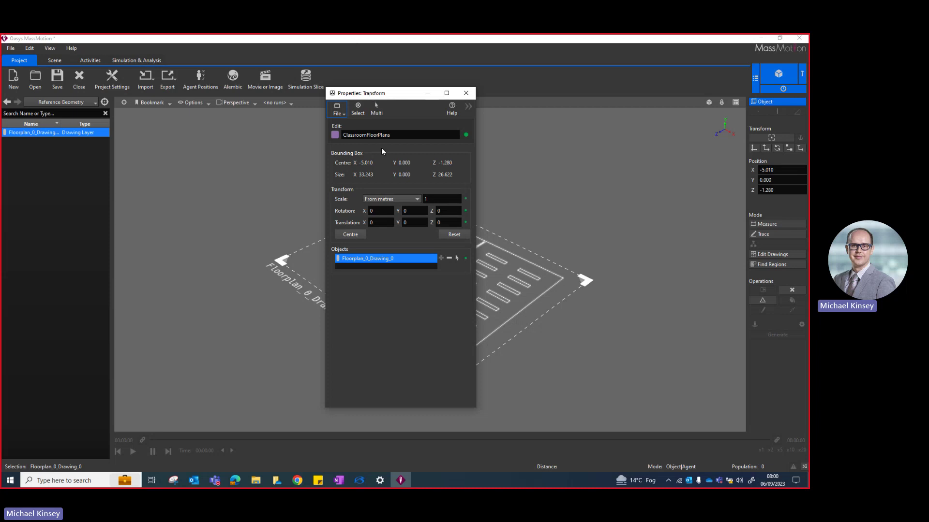
left_click(466, 93)
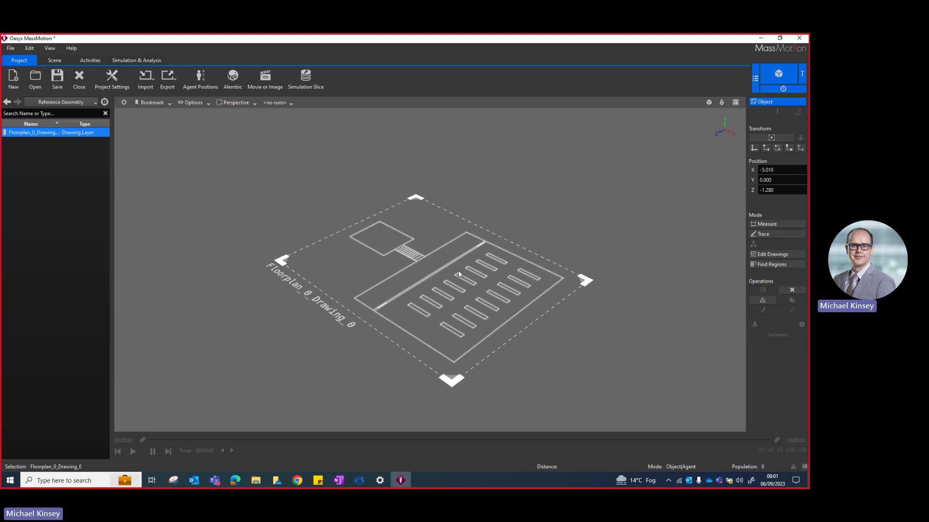
Examine the imported classroom floor plan from different angles and distances, including from above.
mouse_move(431, 268)
middle_mouse_down()
mouse_move(469, 263)
mouse_move(418, 260)
mouse_move(497, 259)
mouse_move(361, 268)
mouse_move(406, 260)
mouse_move(390, 263)
mouse_move(418, 269)
middle_mouse_up()
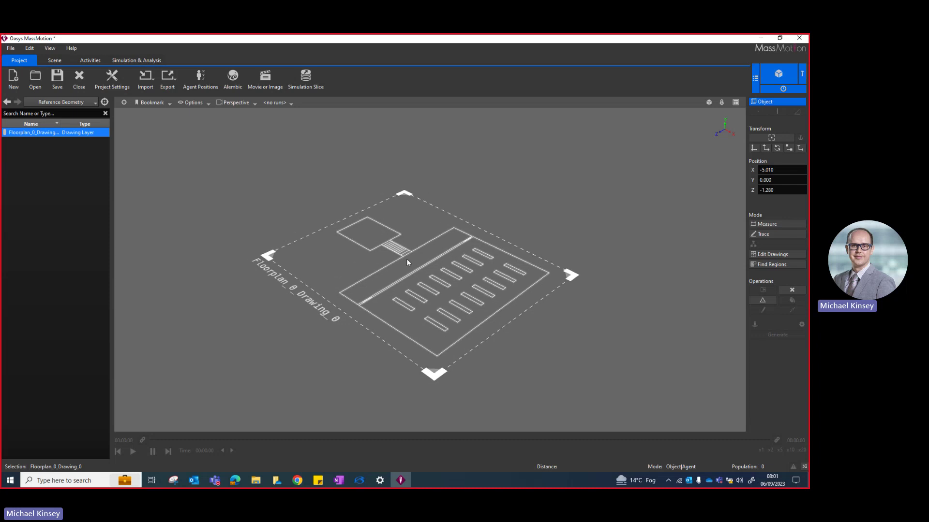
middle_click_drag(406, 261, 448, 277)
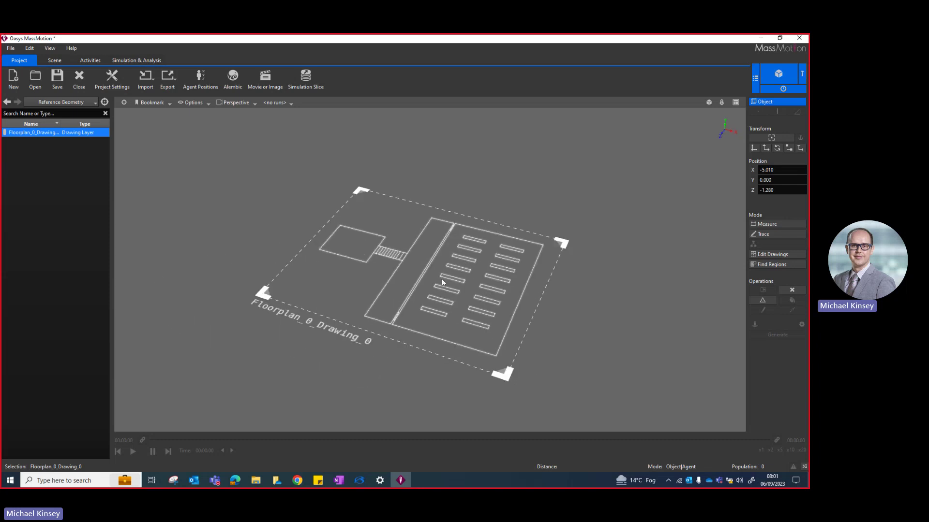
scroll(436, 279, "up", 6)
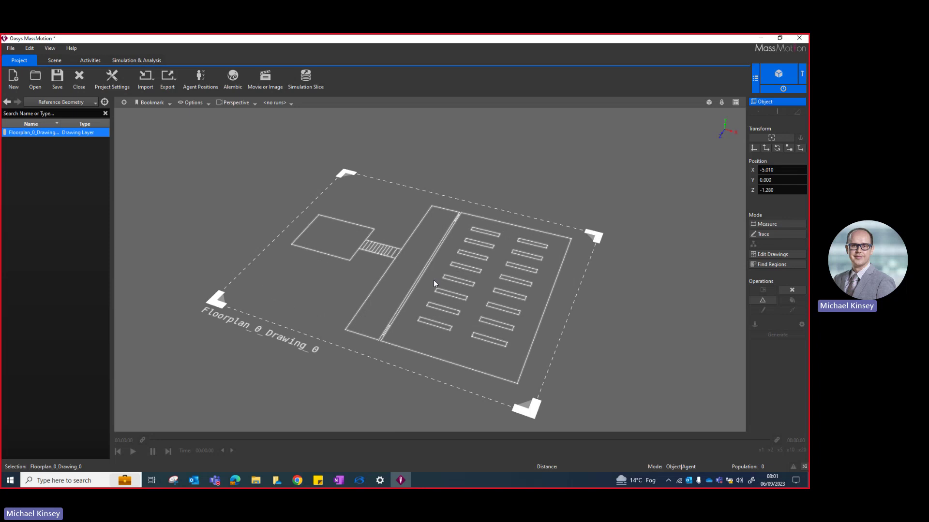
scroll(434, 280, "down", 5)
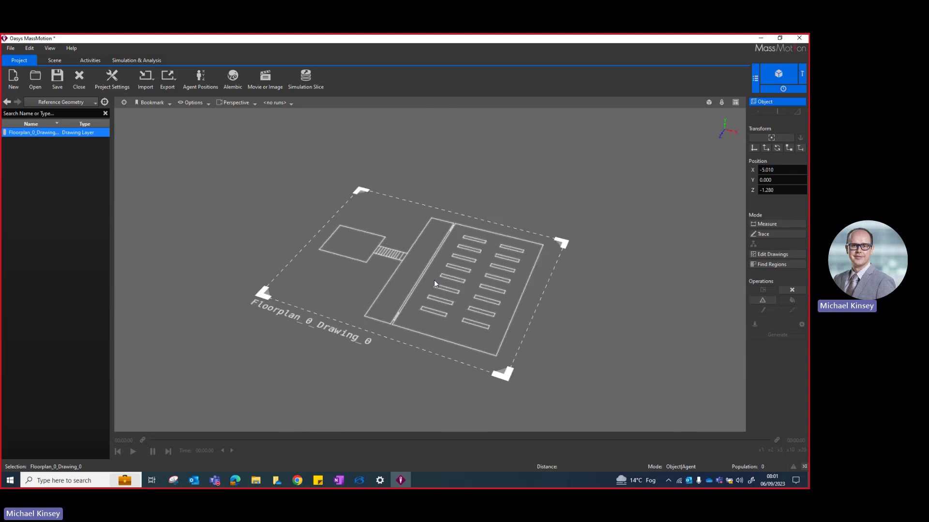
scroll(434, 281, "up", 4)
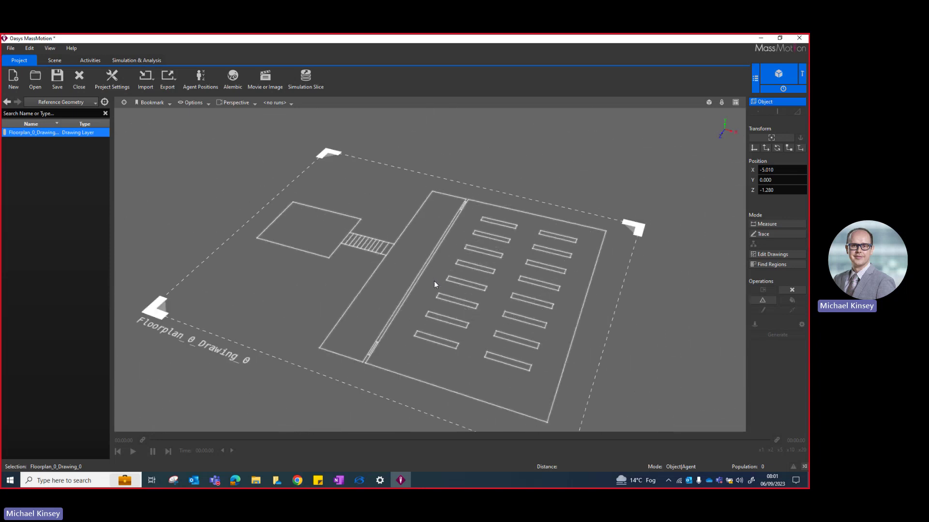
middle_click_drag(448, 274, 432, 291)
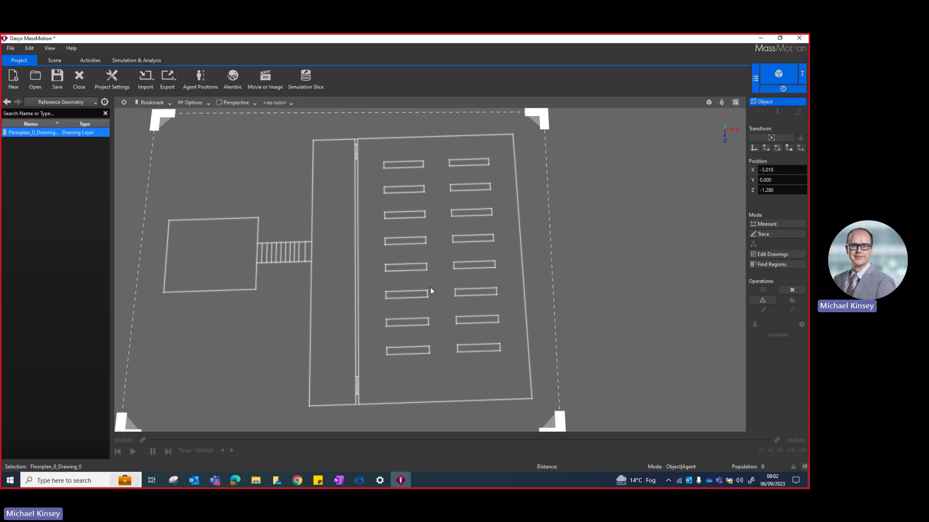
scroll(431, 289, "down", 2)
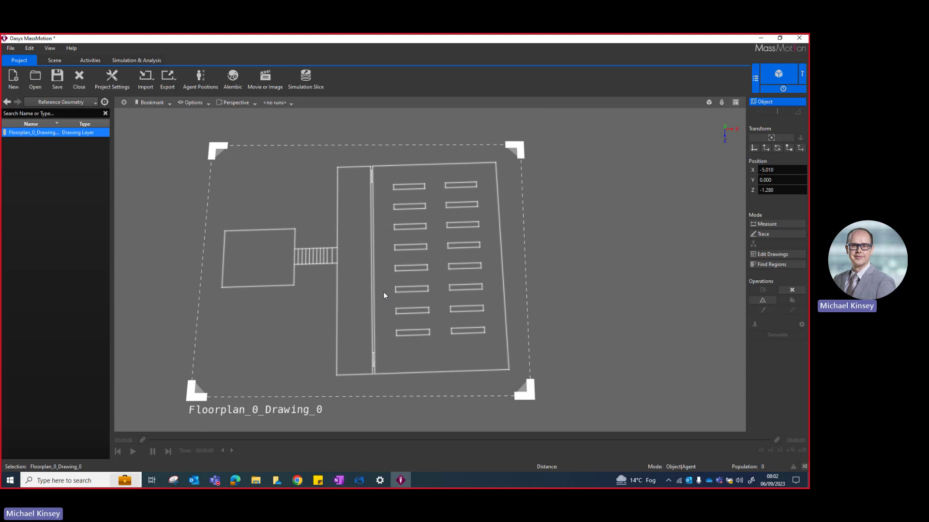
middle_click_drag(384, 291, 412, 285)
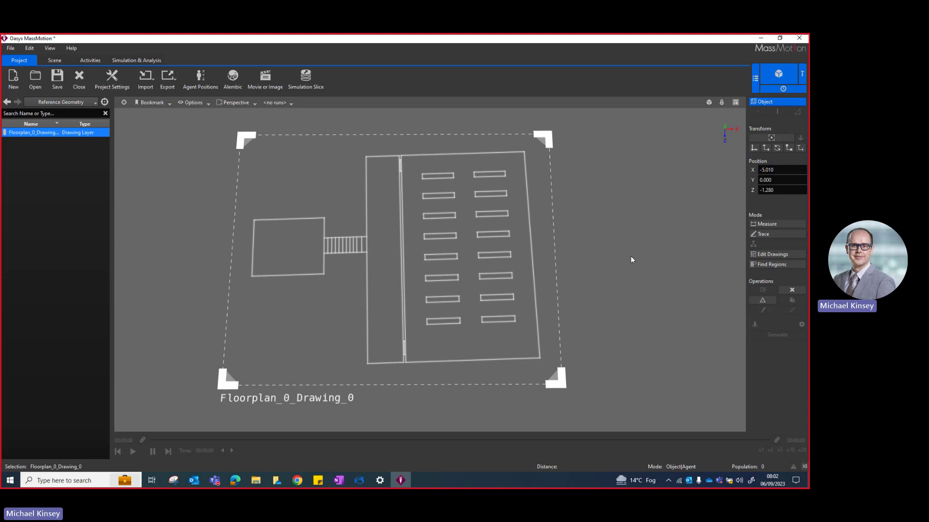
Select the imported floor plan drawing layer and find its enclosed regions.
left_click(759, 224)
left_click(583, 177)
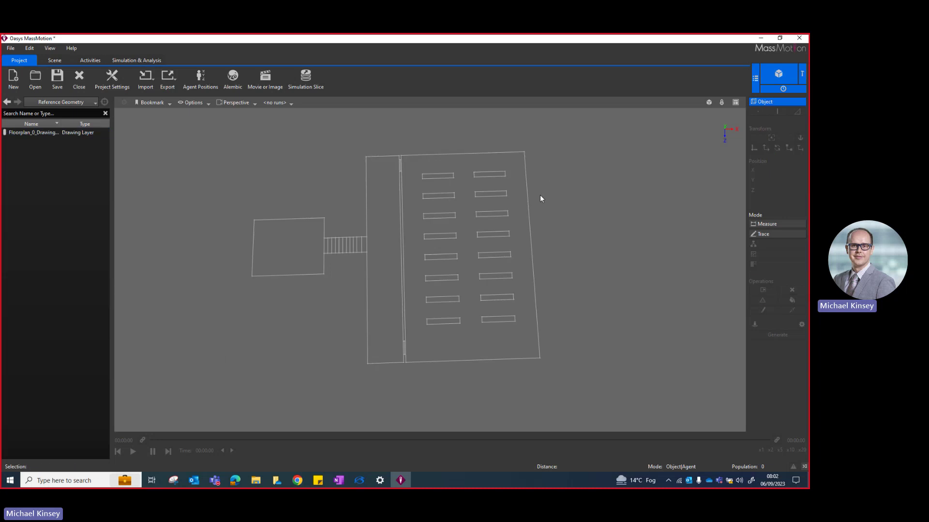
left_click(475, 195)
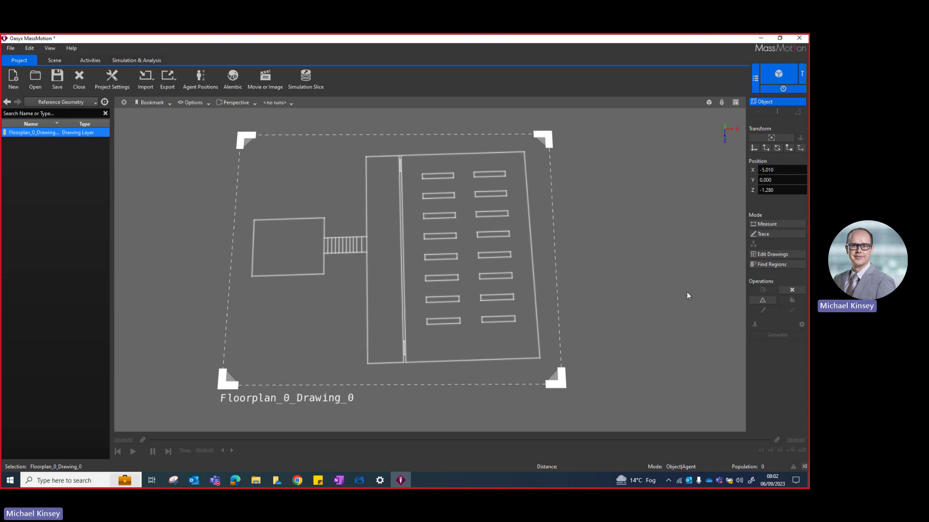
left_click(764, 266)
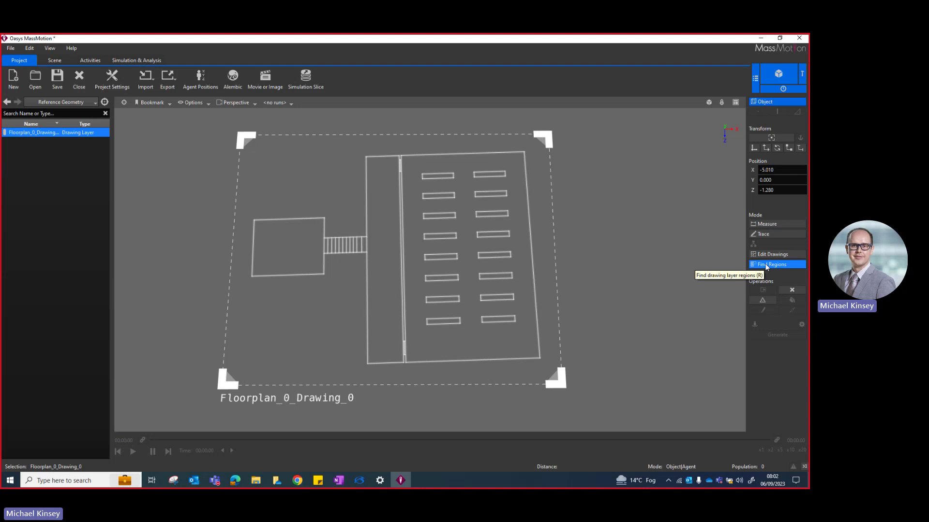
left_click(765, 265)
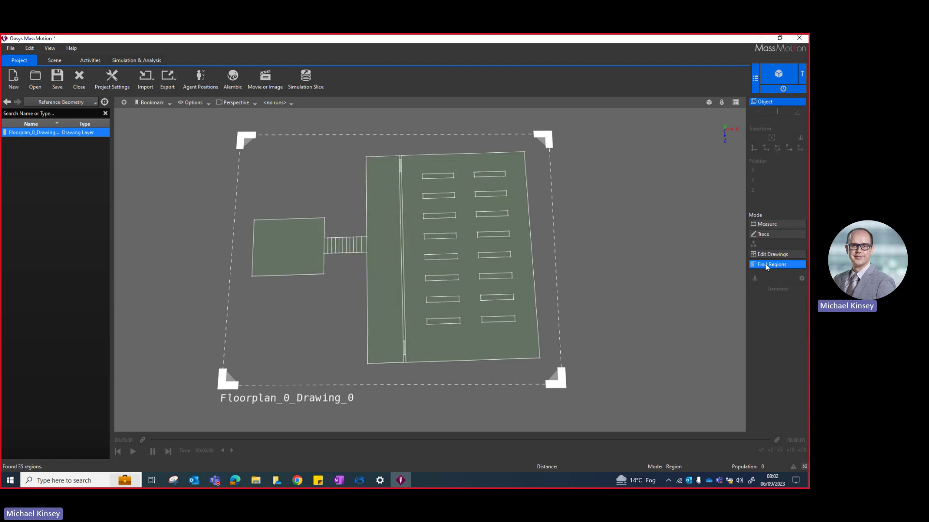
left_click(767, 265)
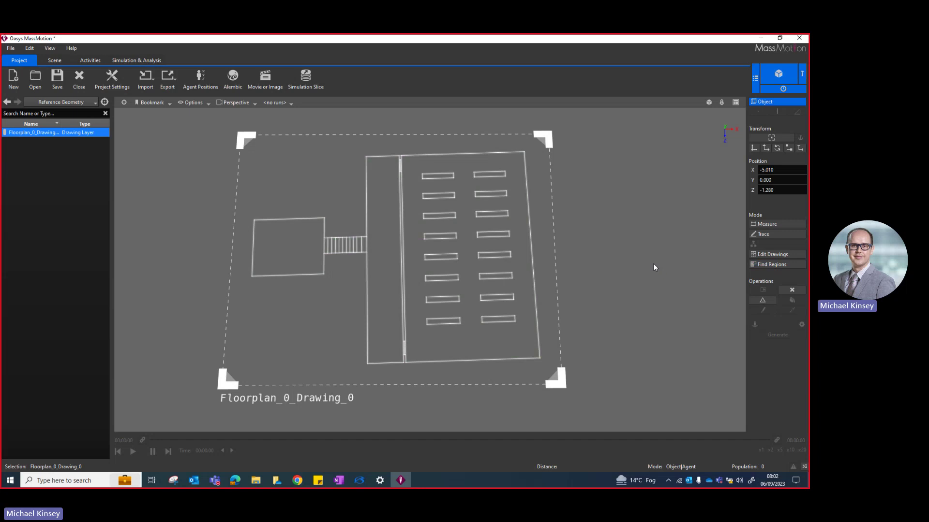
key("r")
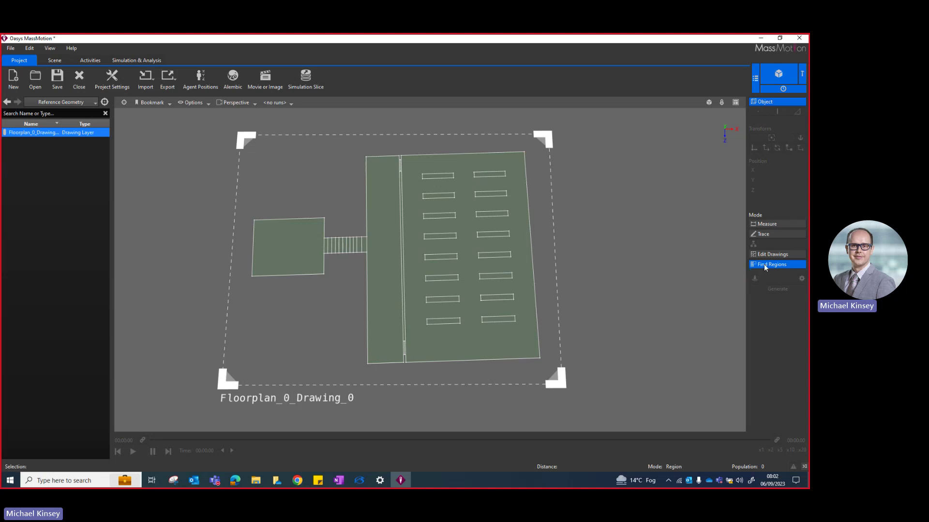
left_click(468, 240)
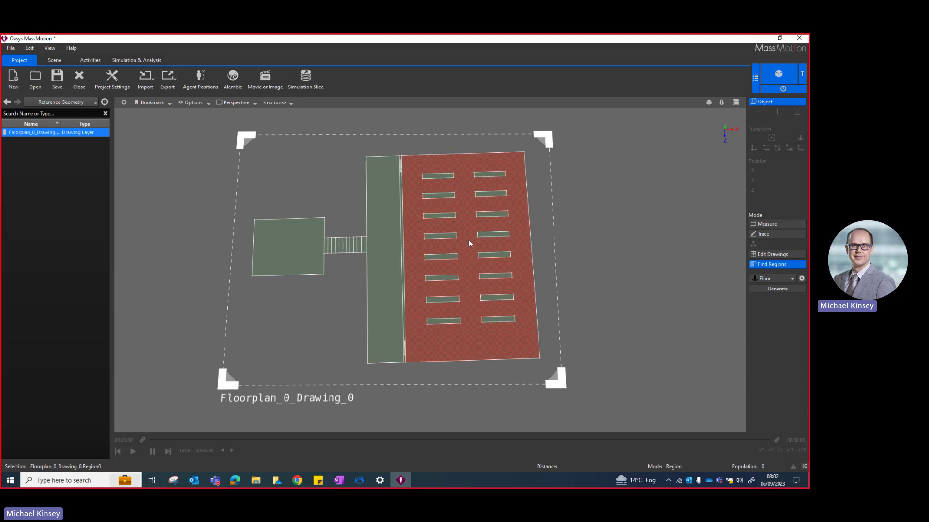
left_click(383, 244)
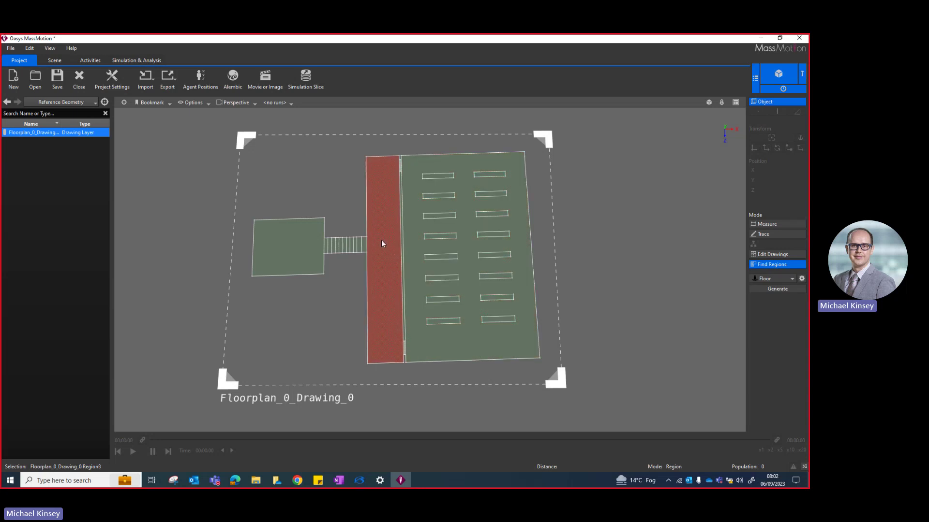
left_click(280, 256)
left_click(387, 246)
left_click(420, 234)
left_click(431, 237)
left_click(413, 233)
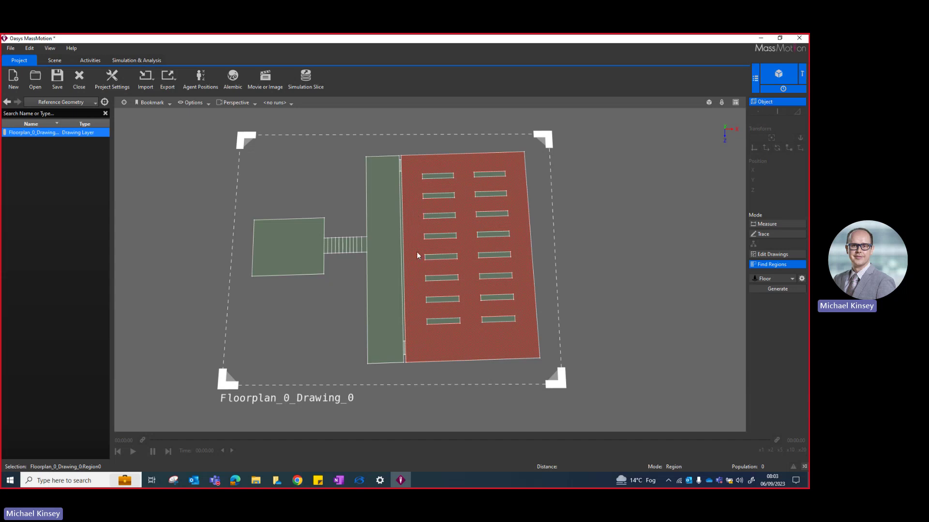
left_click(385, 245, "ctrl")
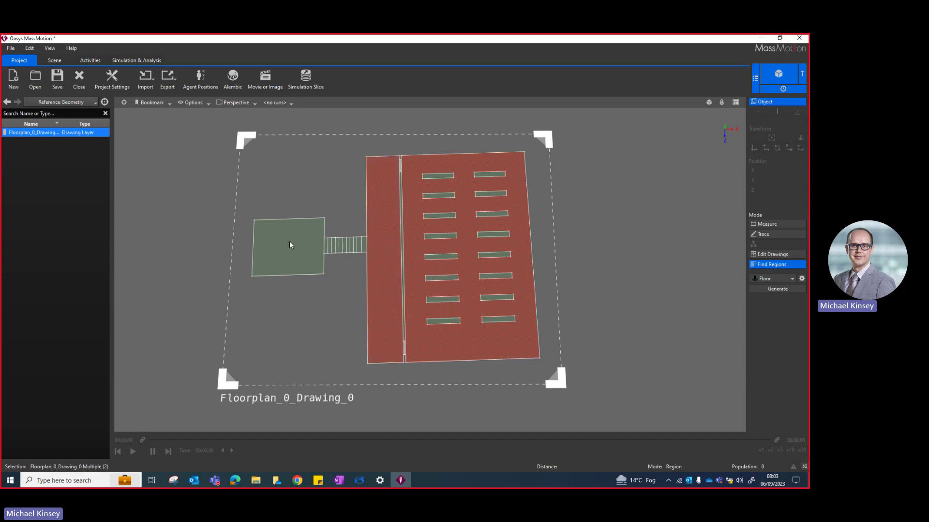
left_click(277, 244, "ctrl")
left_click(328, 366)
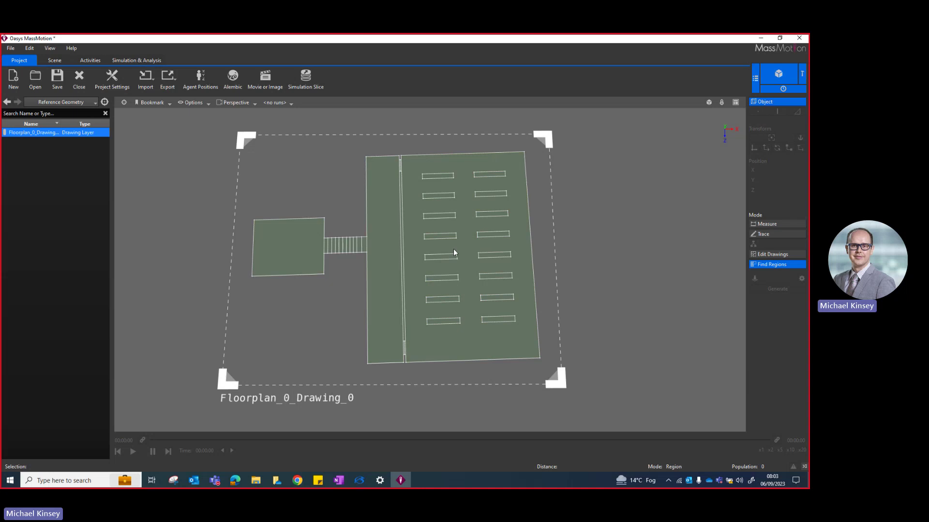
Generate floors from the classroom, corridor and small square room regions.
left_click(414, 246)
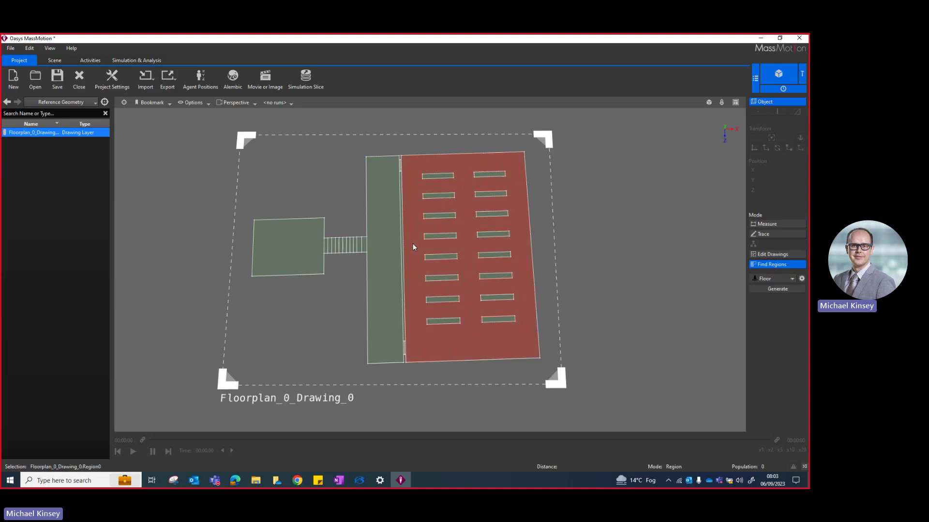
left_click(388, 237, "ctrl")
left_click(285, 250, "ctrl")
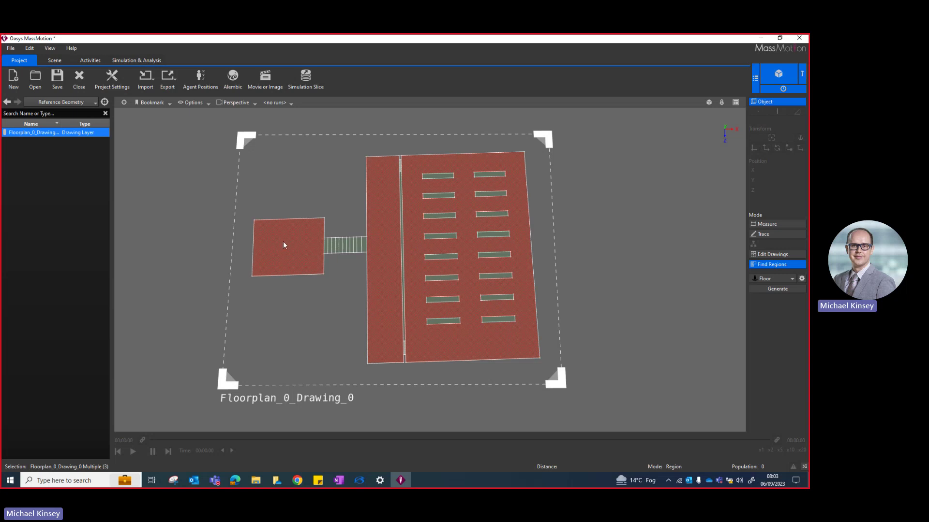
right_click(283, 244)
mouse_move(290, 248)
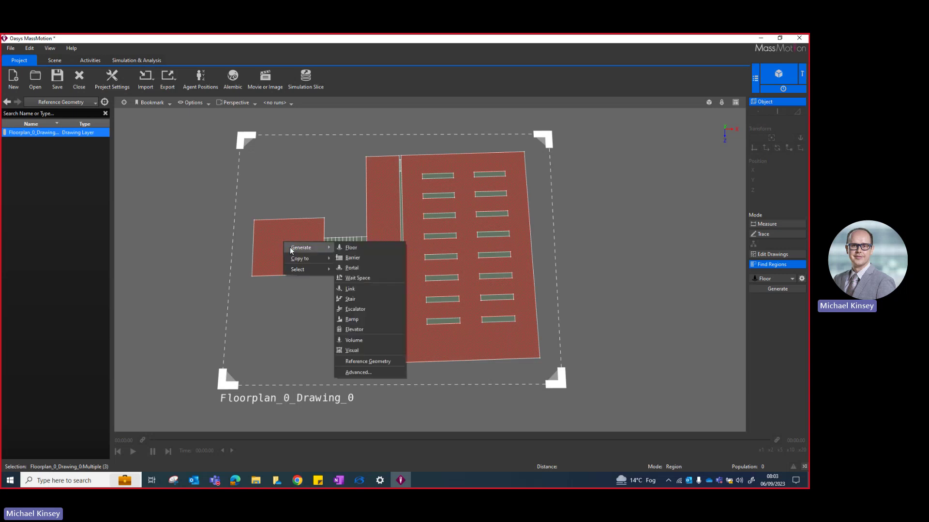
left_click(358, 248)
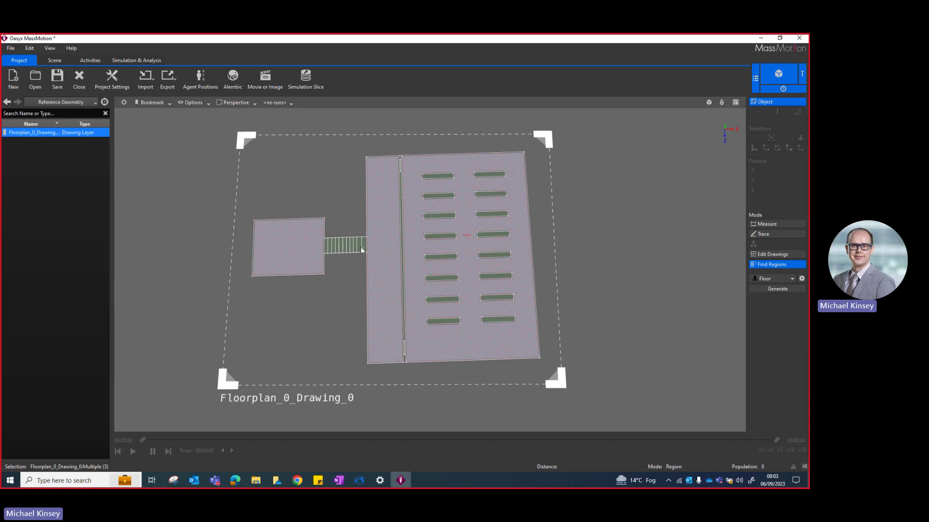
Generate a stair from the tread regions between the small square room and the corridor.
left_click(327, 246)
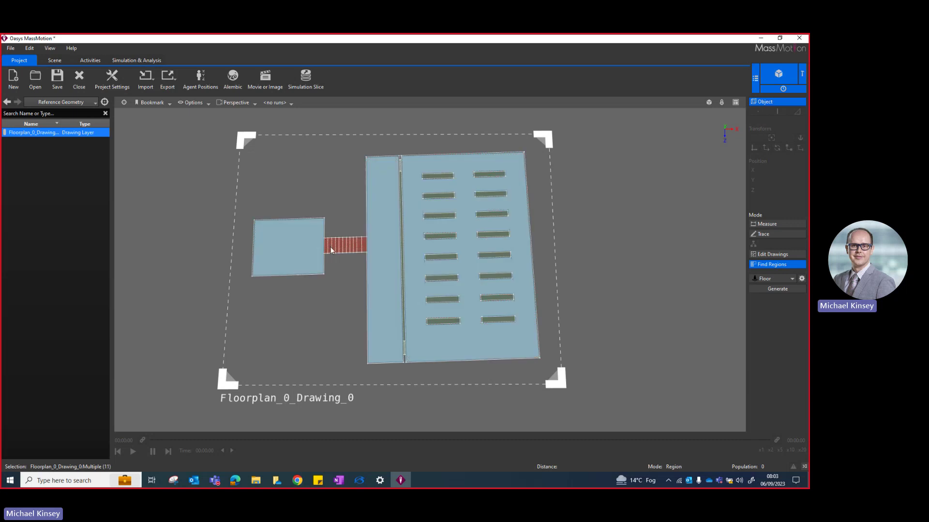
left_click(329, 233)
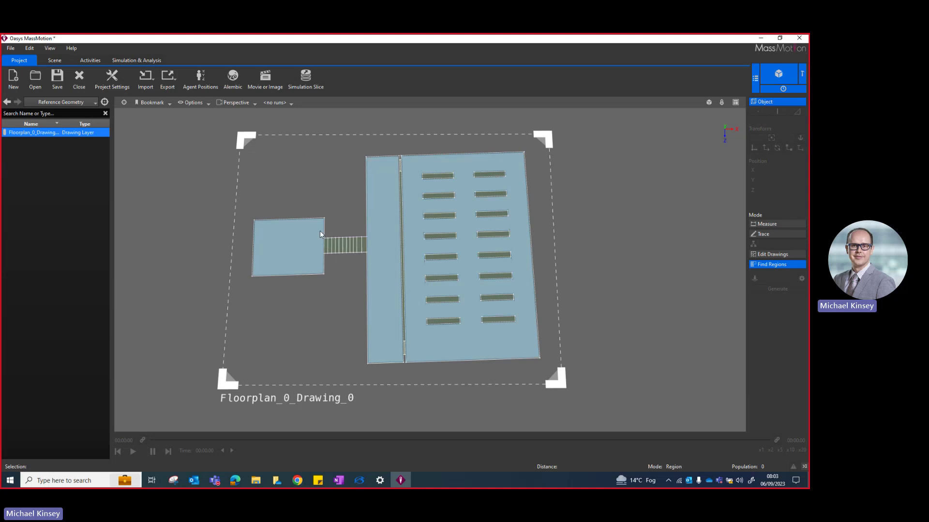
left_click(360, 251)
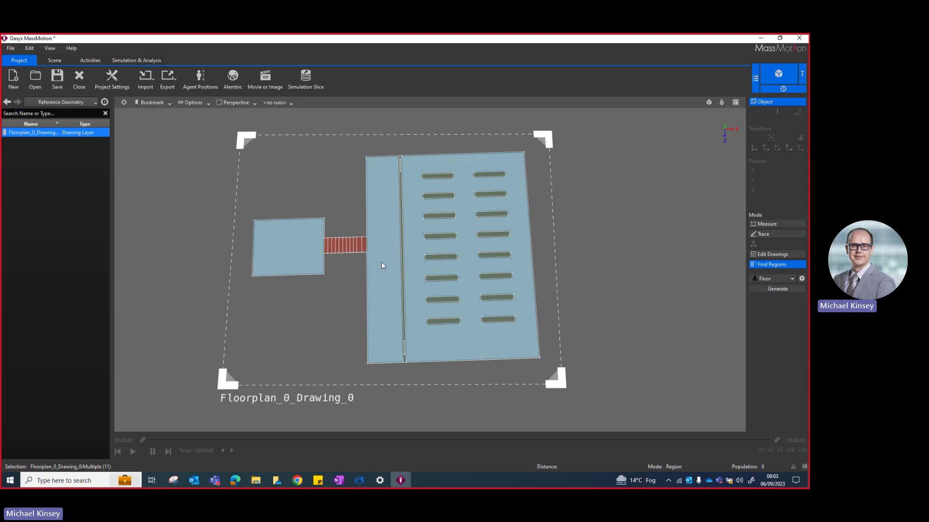
right_click(342, 242)
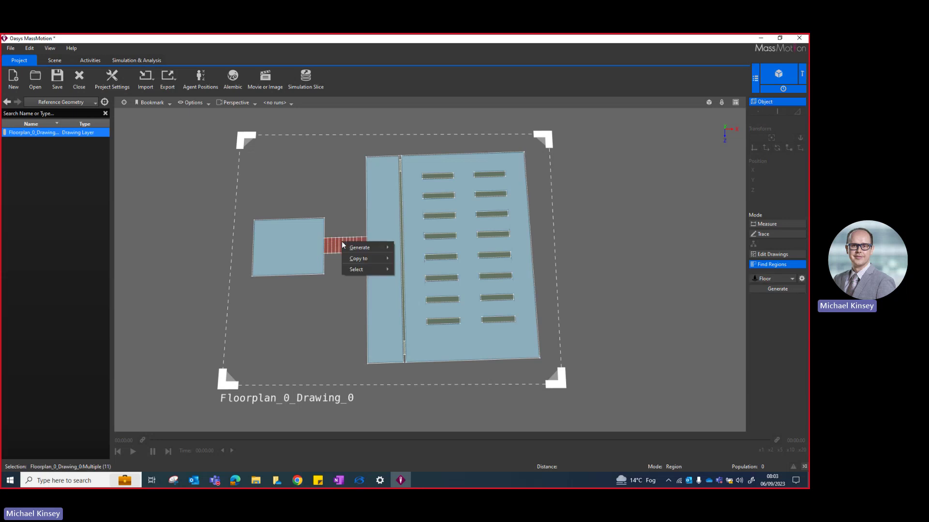
mouse_move(349, 248)
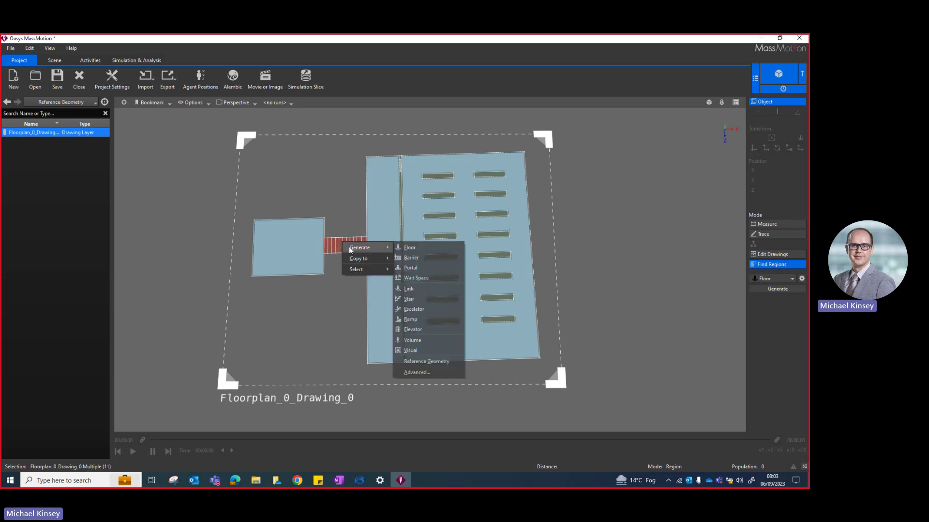
left_click(411, 299)
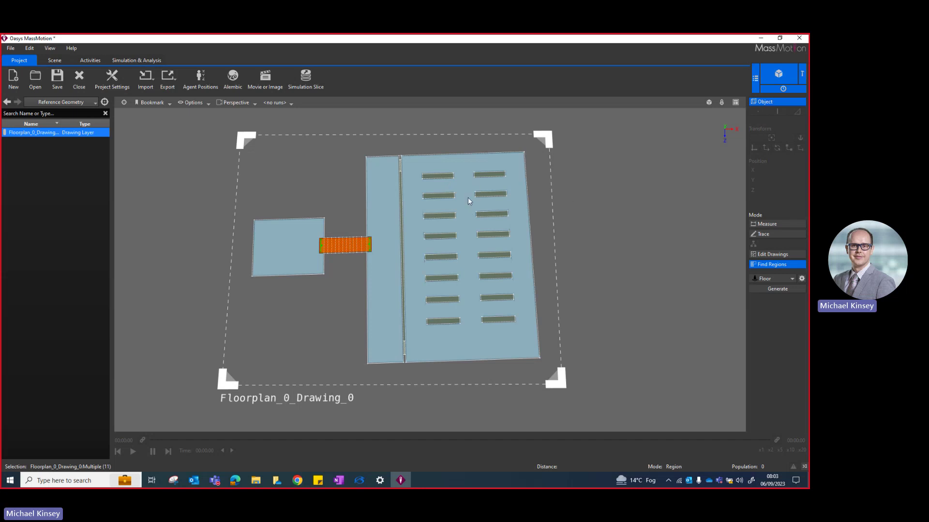
Generate barriers from all the desk regions in the classroom with an extrusion distance of 1 m.
left_click_drag(413, 161, 529, 348)
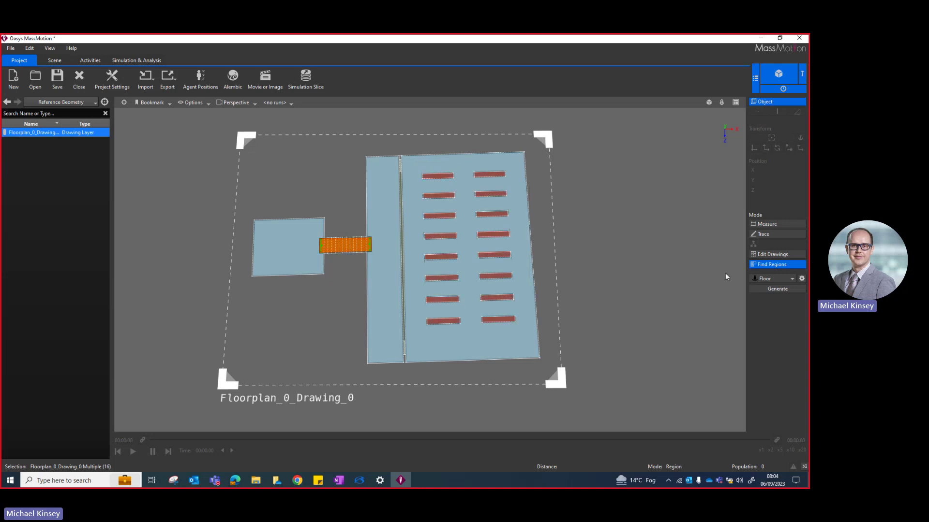
right_click(481, 254)
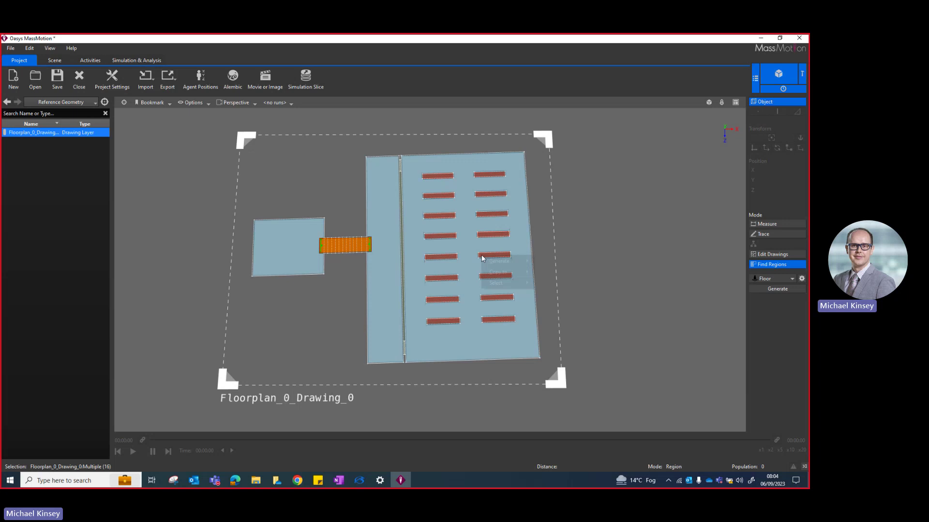
mouse_move(513, 262)
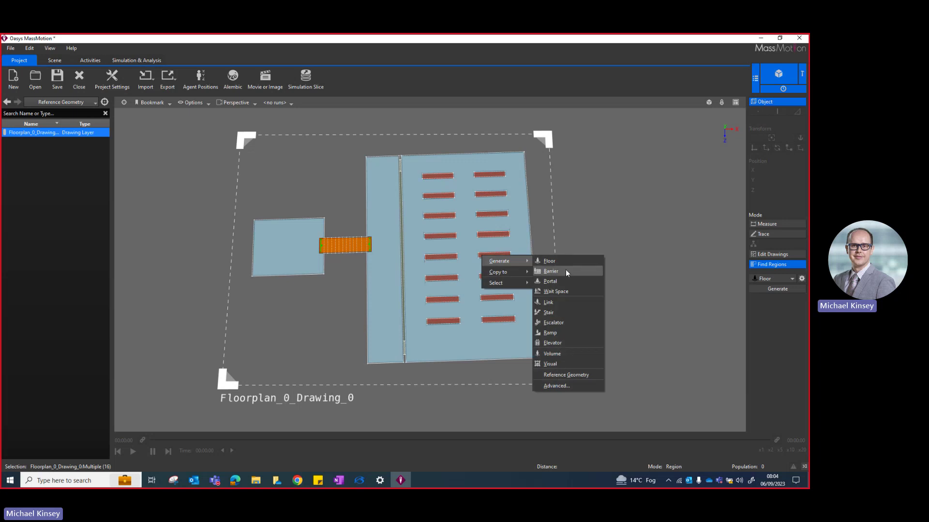
left_click(565, 270)
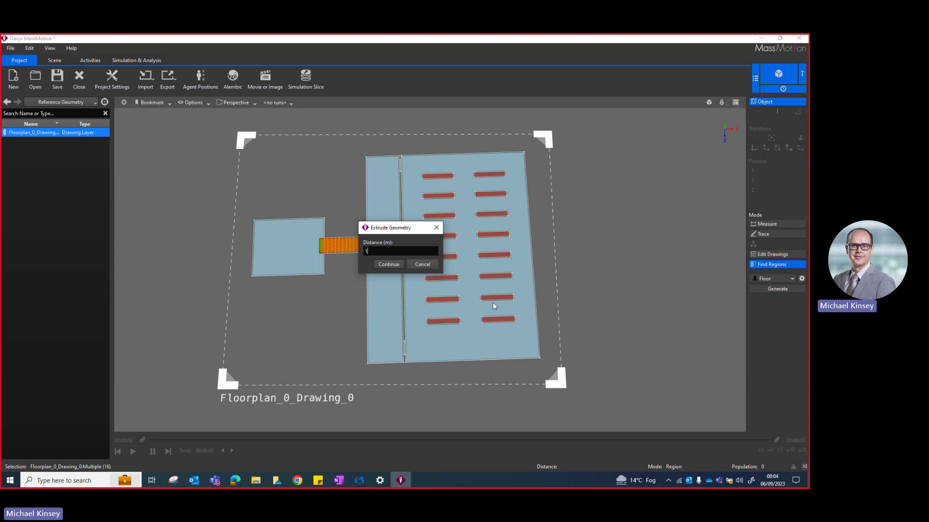
left_click(388, 264)
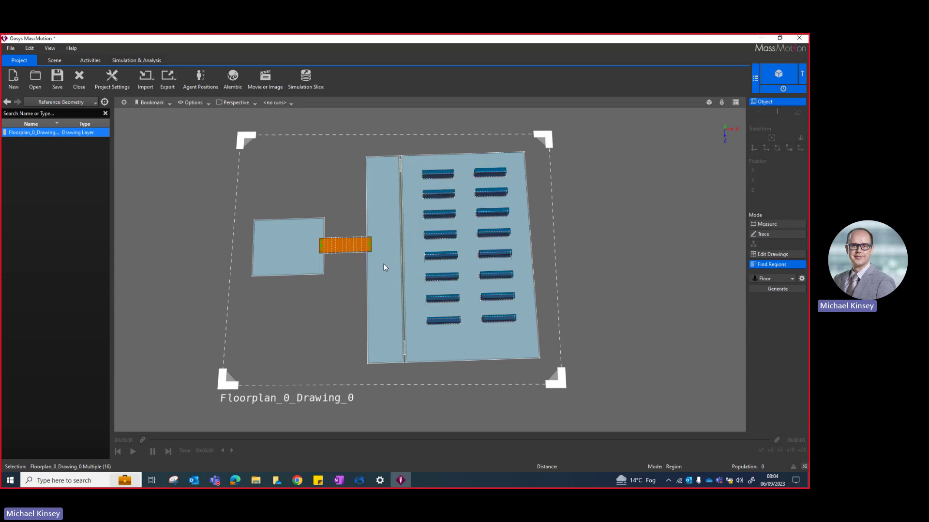
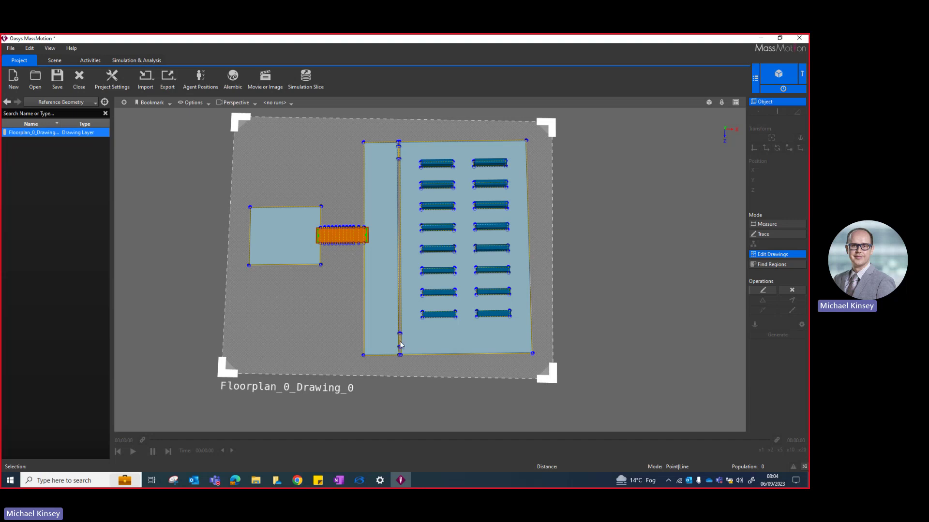
Inspect the drawing's door line and end points in the lower doorway of the wall between corridor and classroom.
scroll(402, 346, "up", 5)
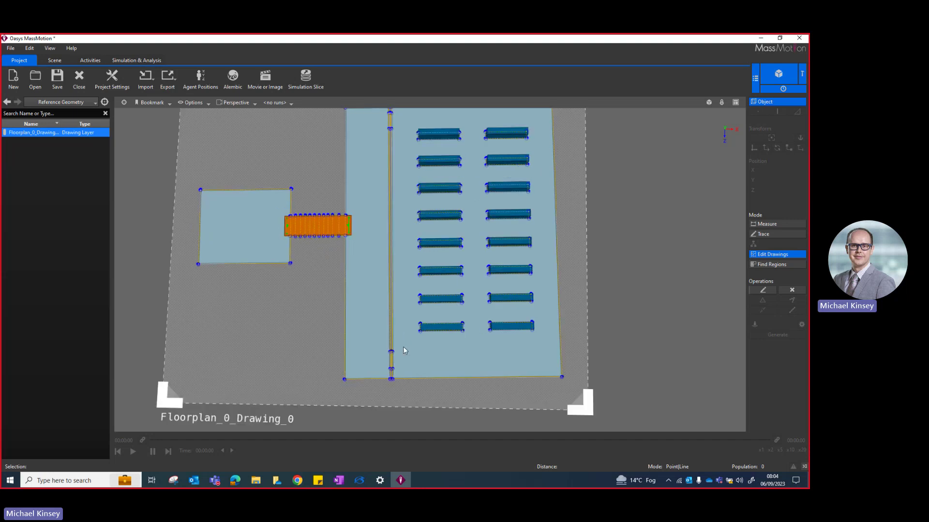
middle_click_drag(387, 368, 450, 145)
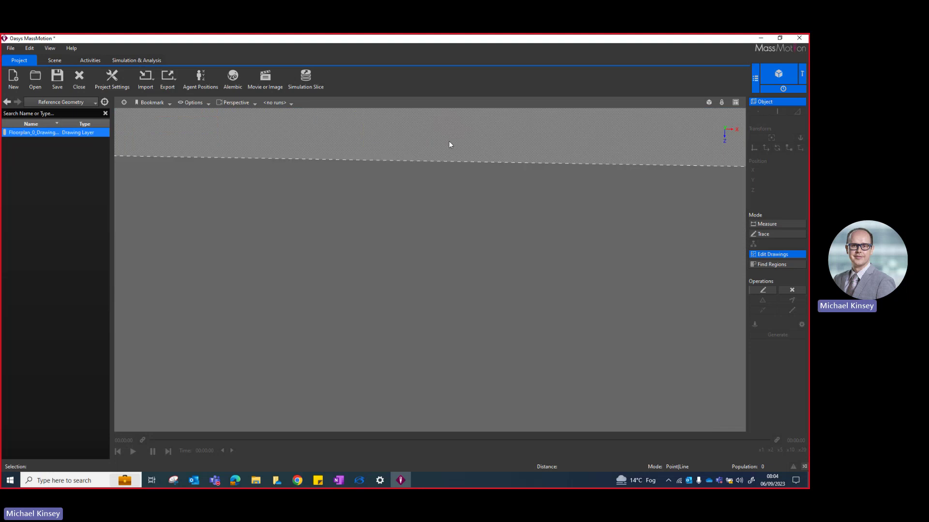
scroll(381, 317, "up", 5)
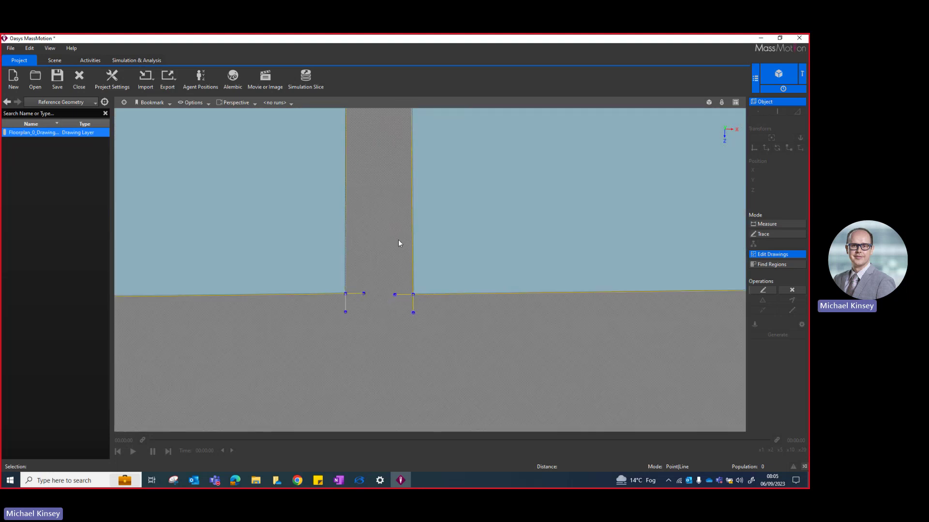
scroll(398, 243, "down", 5)
mouse_move(399, 243)
middle_mouse_down()
mouse_move(396, 357)
mouse_move(386, 357)
mouse_move(398, 238)
middle_mouse_up()
scroll(388, 289, "up", 3)
middle_click_drag(358, 275, 384, 256)
scroll(384, 256, "down", 2)
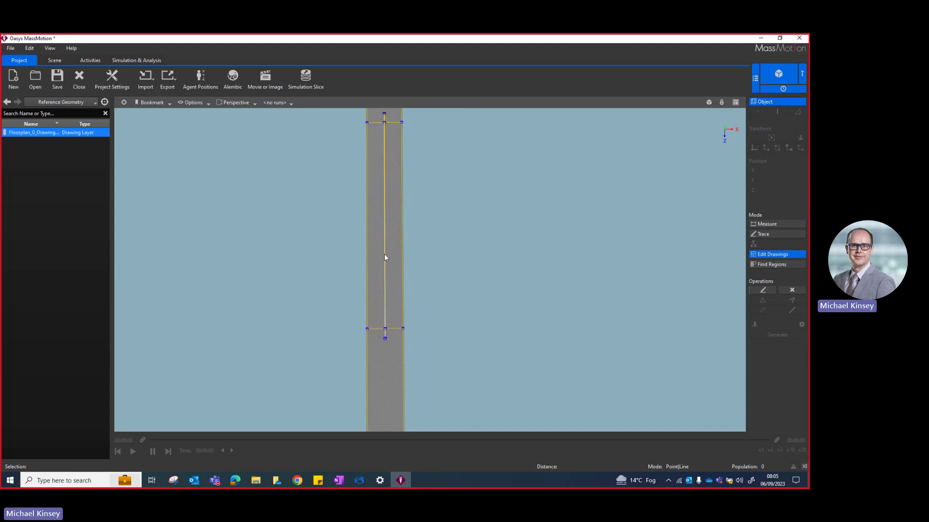
left_click(385, 257)
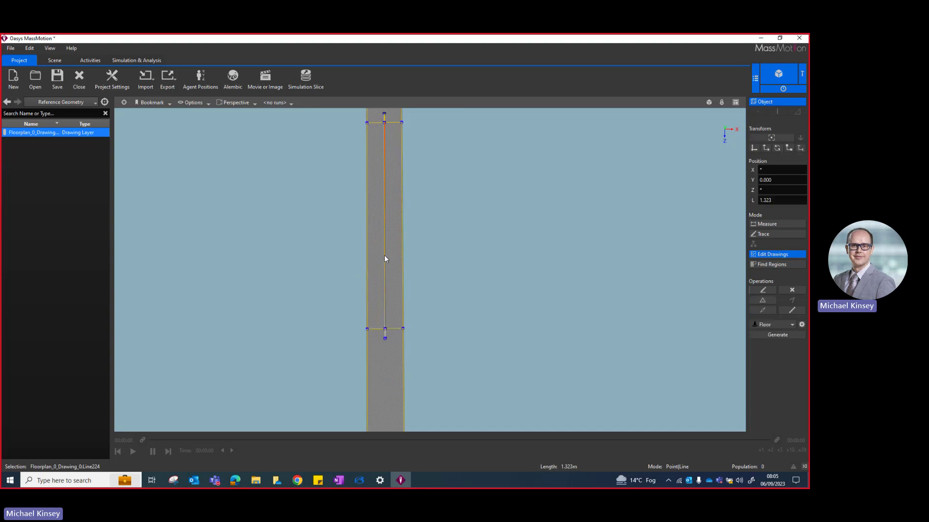
left_click(385, 121)
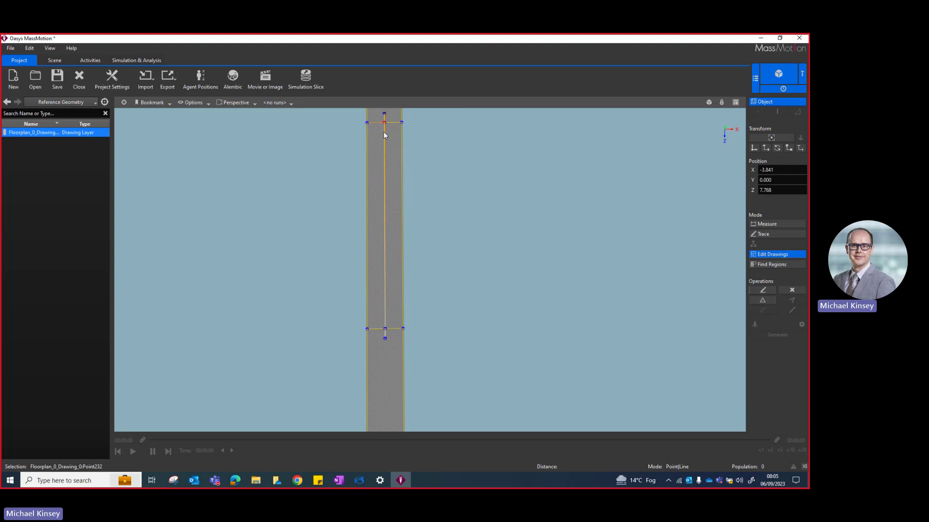
left_click(385, 338)
right_click(385, 338)
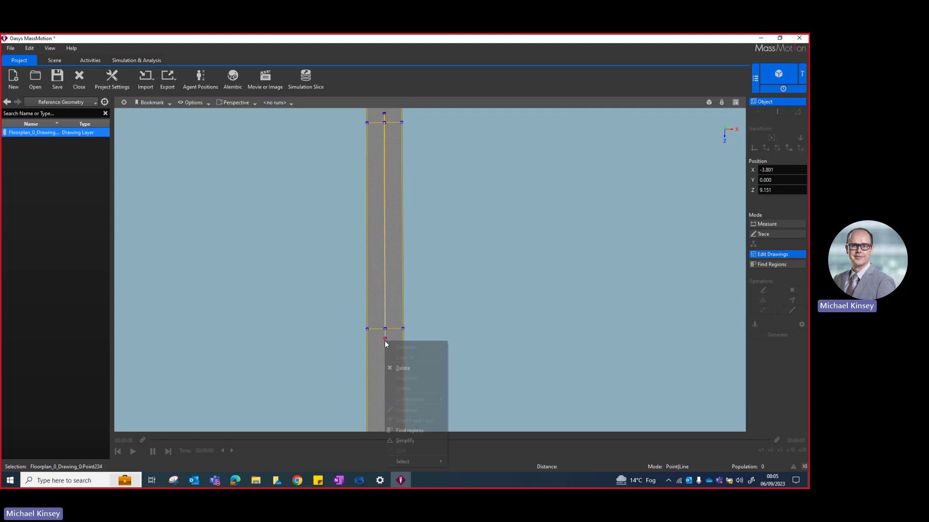
left_click(389, 290)
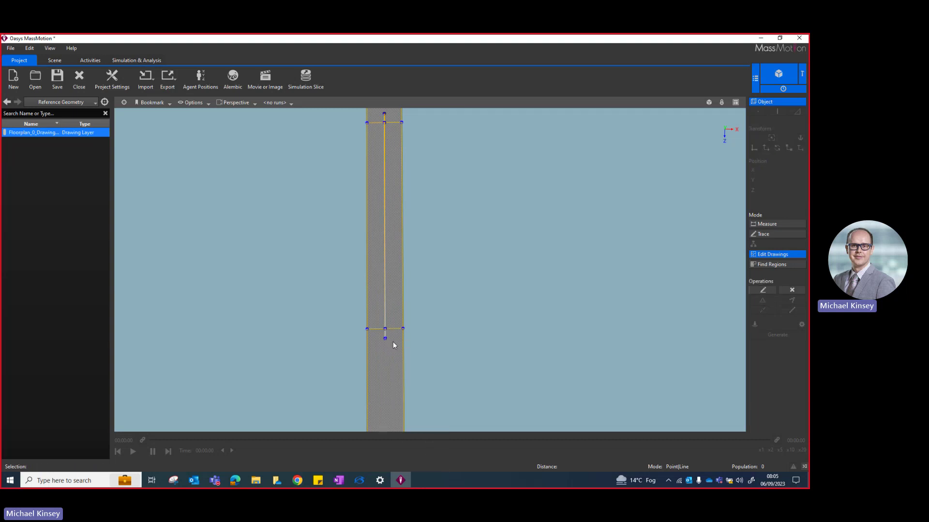
Generate an expanded link 1 m wide from the door line in the lower doorway between corridor and classroom.
scroll(399, 212, "down", 4)
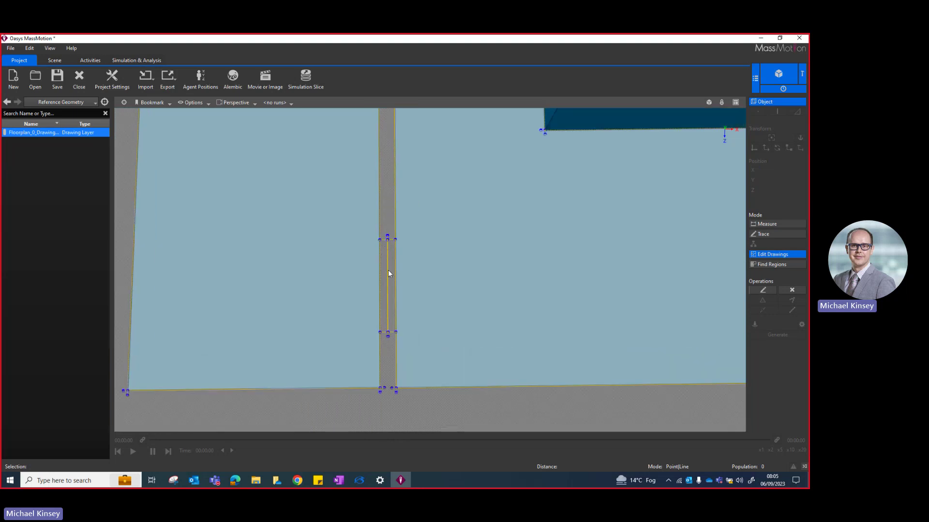
left_click(387, 279)
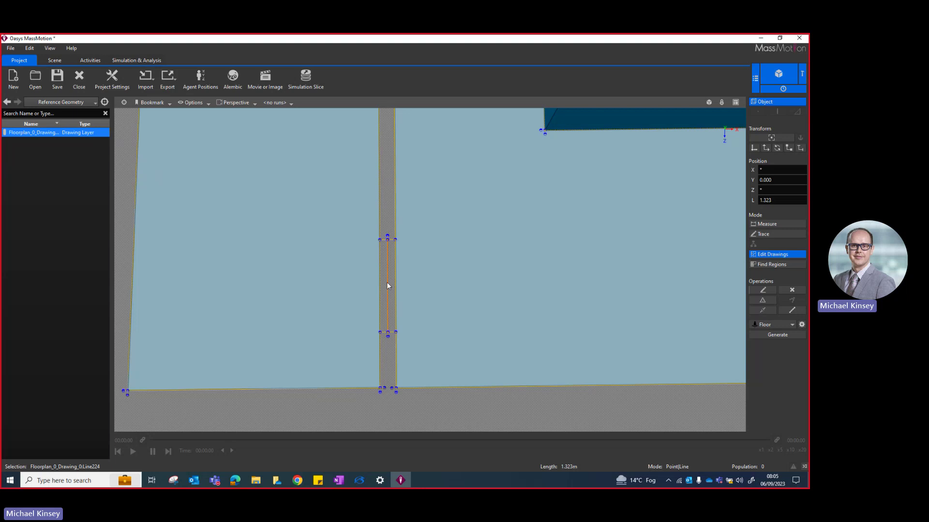
right_click(388, 270)
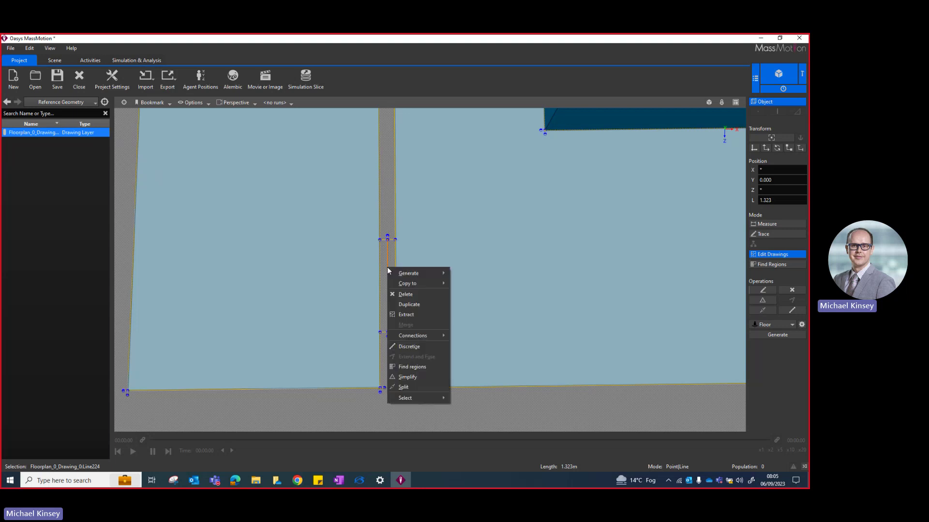
mouse_move(402, 273)
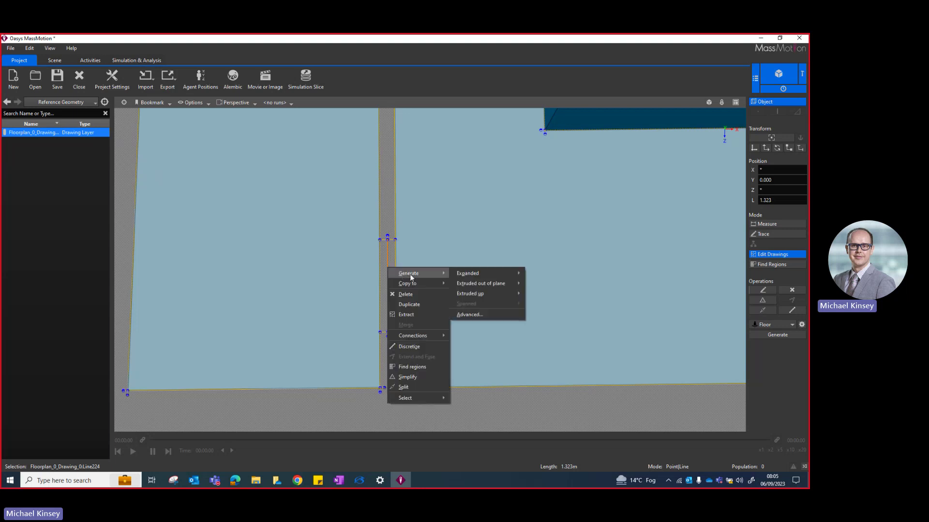
mouse_move(471, 273)
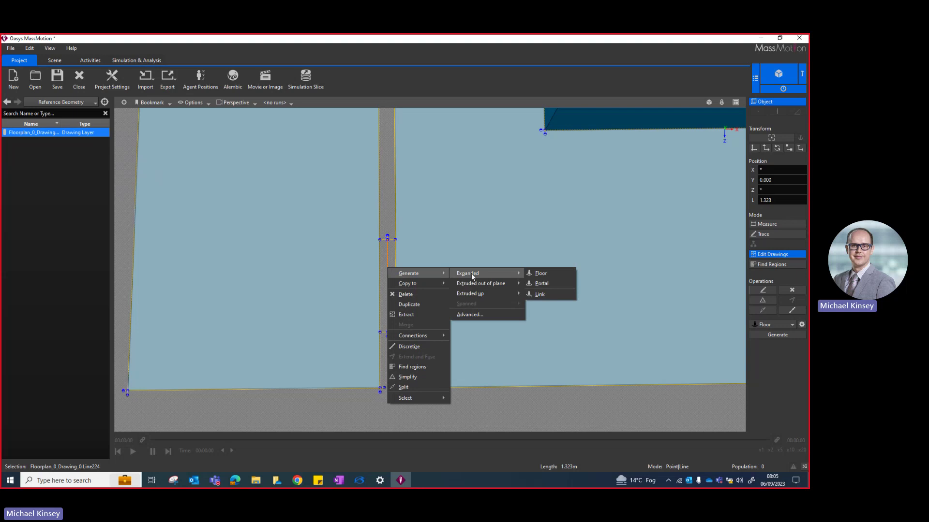
left_click(551, 294)
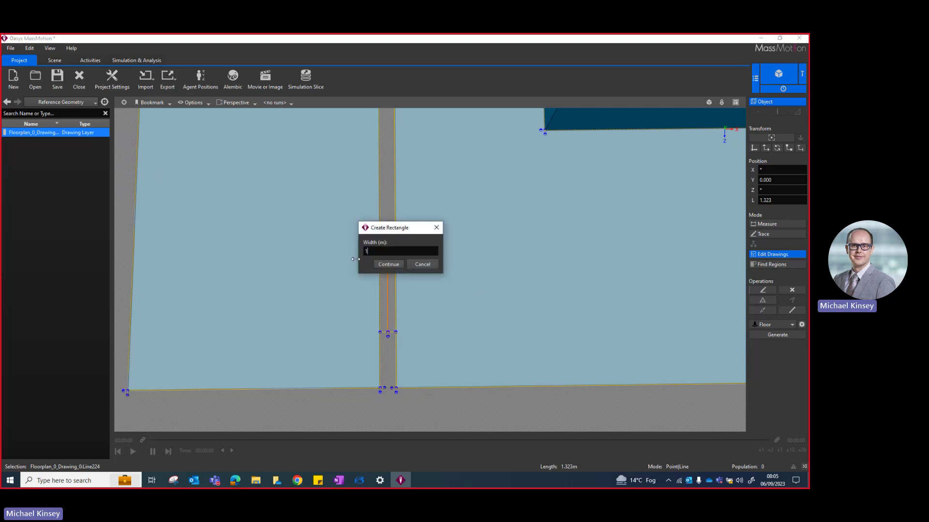
left_click(387, 266)
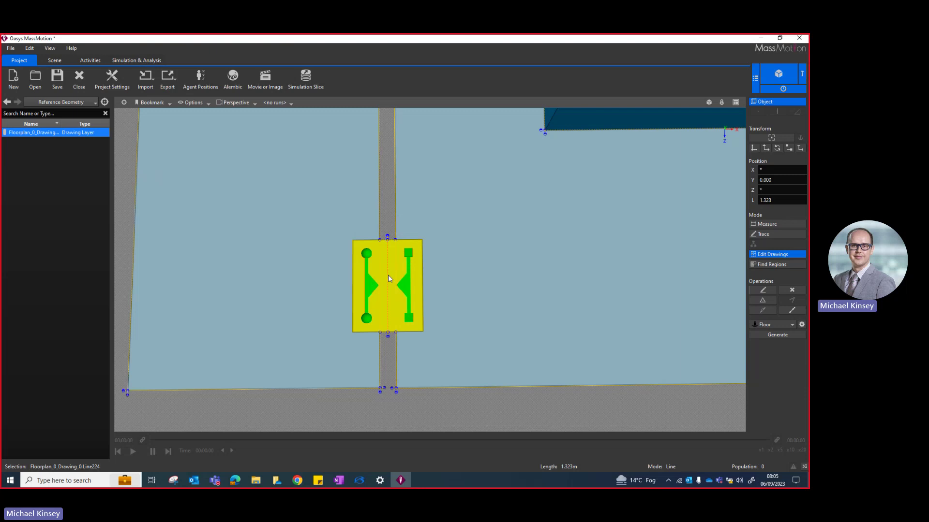
Generate an expanded link from the door line in the upper doorway between corridor and classroom, accepting the offered width.
scroll(388, 278, "down", 5)
middle_click_drag(426, 160, 400, 263)
scroll(328, 233, "up", 5)
scroll(328, 233, "up", 3)
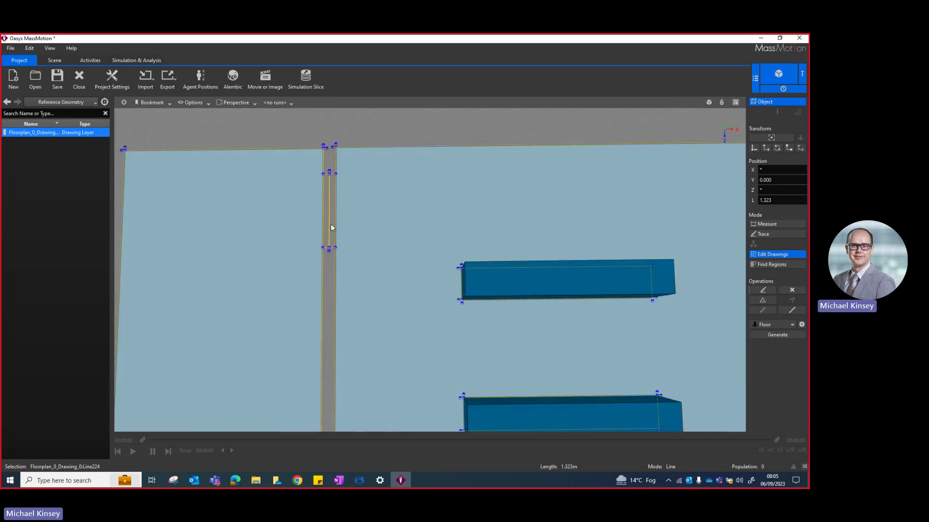
left_click(357, 253)
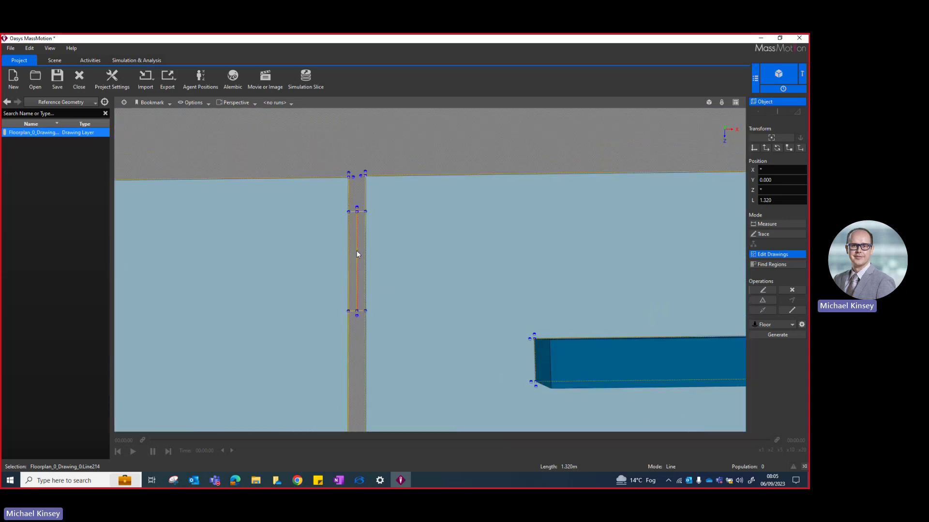
right_click(356, 251)
mouse_move(387, 257)
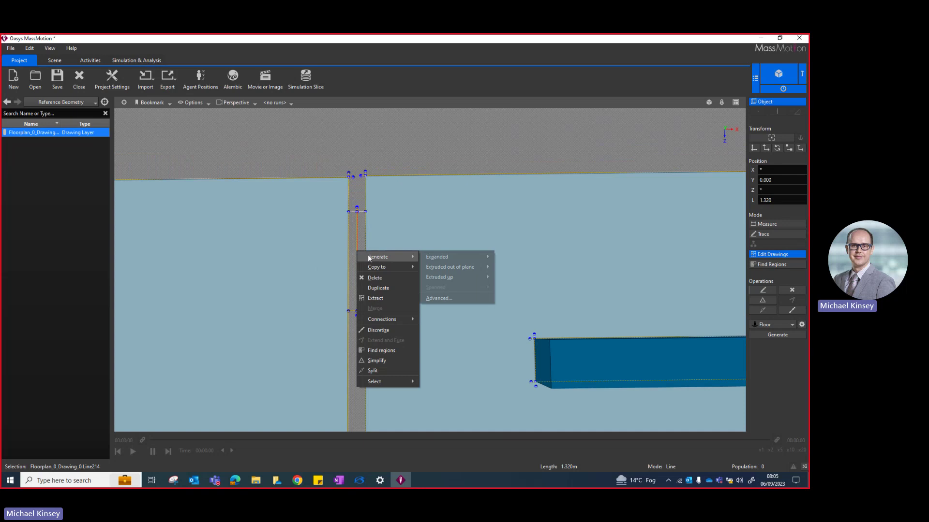
mouse_move(431, 257)
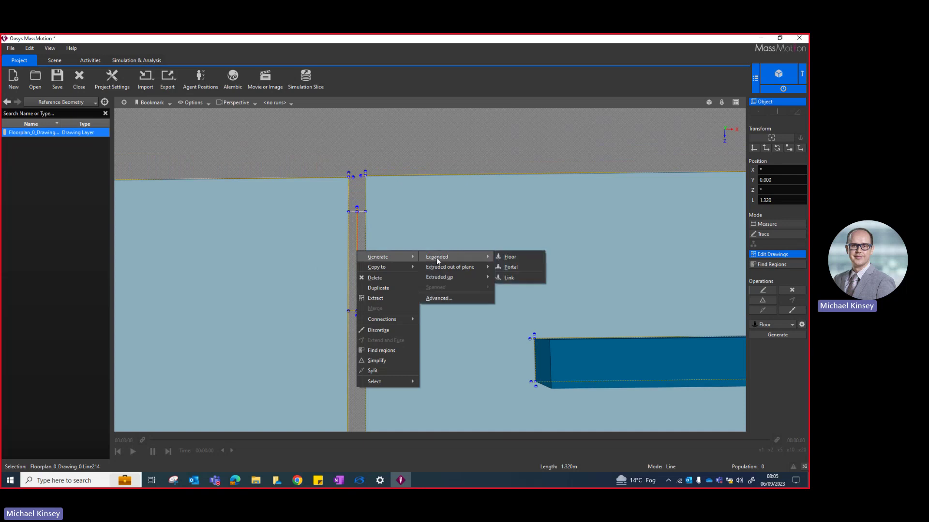
left_click(507, 277)
left_click(392, 265)
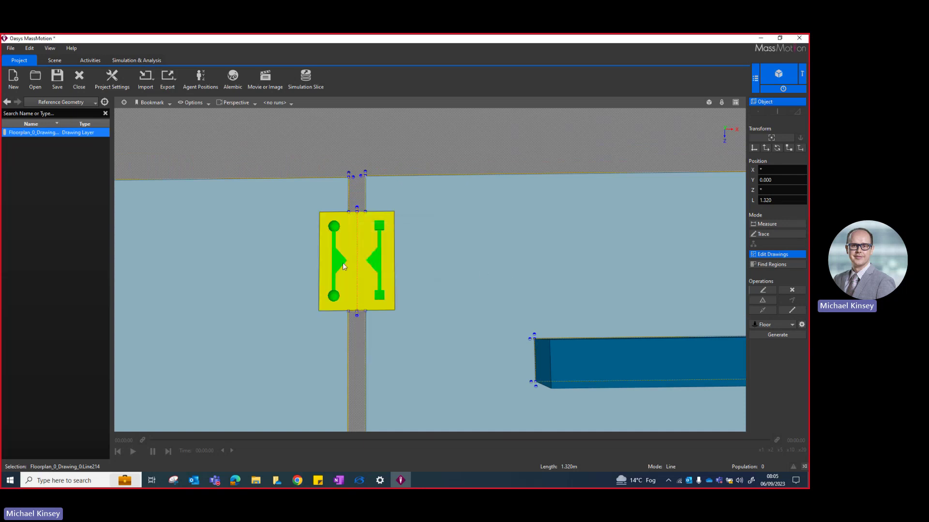
Finish editing the drawing, clear the floor plan layer selection and view the whole model.
scroll(342, 263, "down", 5)
middle_click_drag(344, 320, 314, 264)
scroll(313, 269, "up", 2)
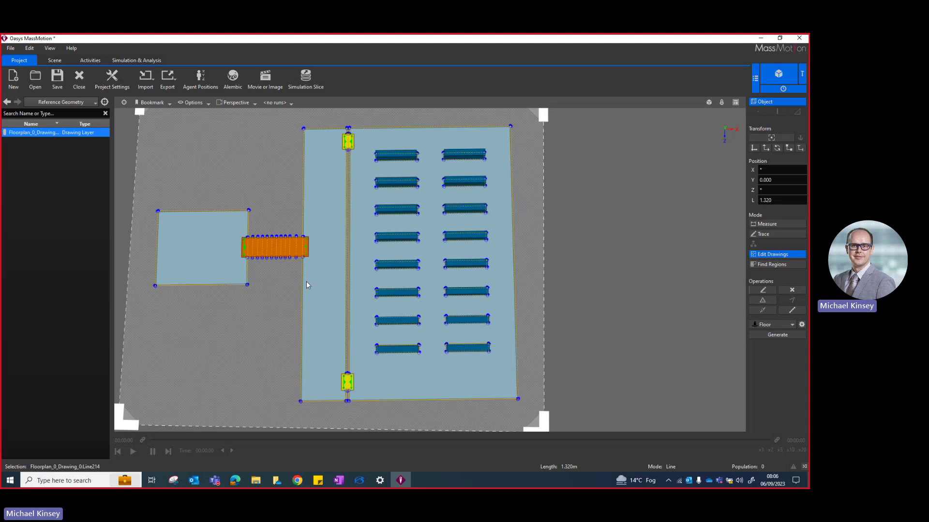
key("Escape")
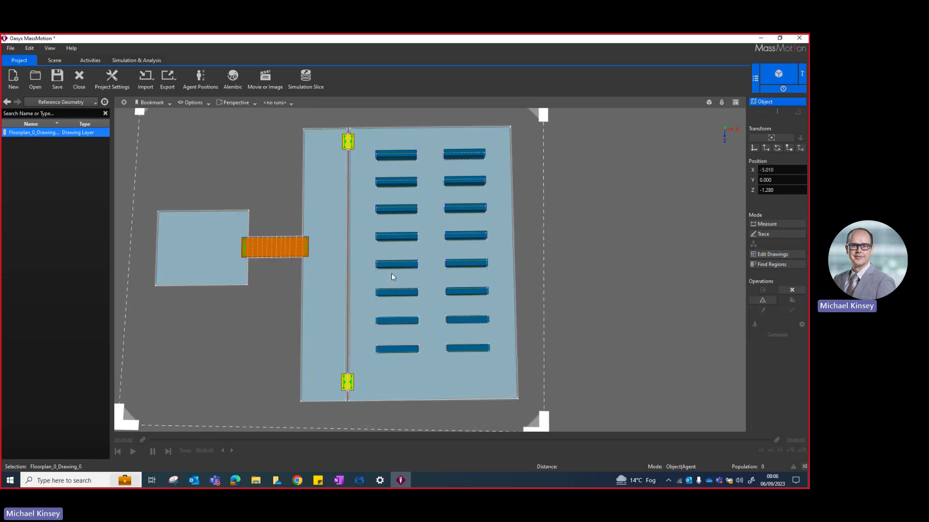
middle_click_drag(376, 250, 396, 250)
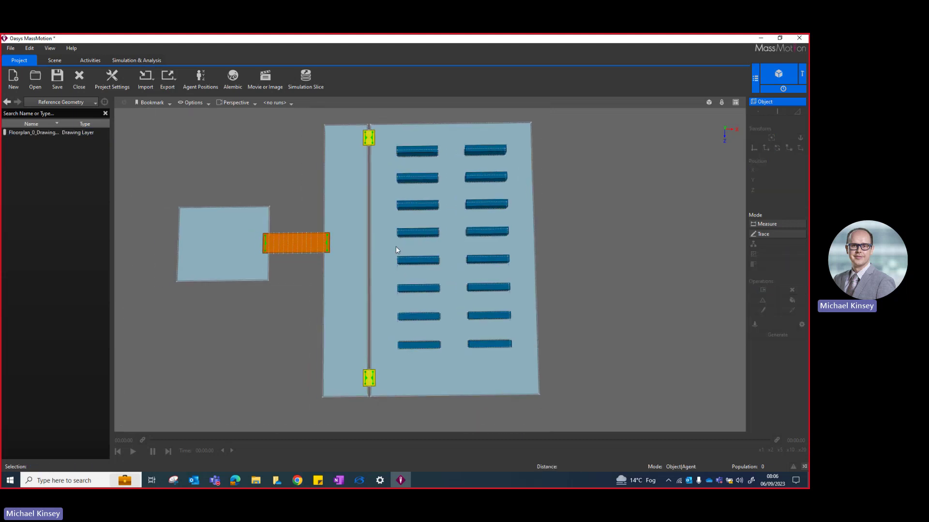
Add a portal to the classroom floor and activate translation for it.
left_click(56, 60)
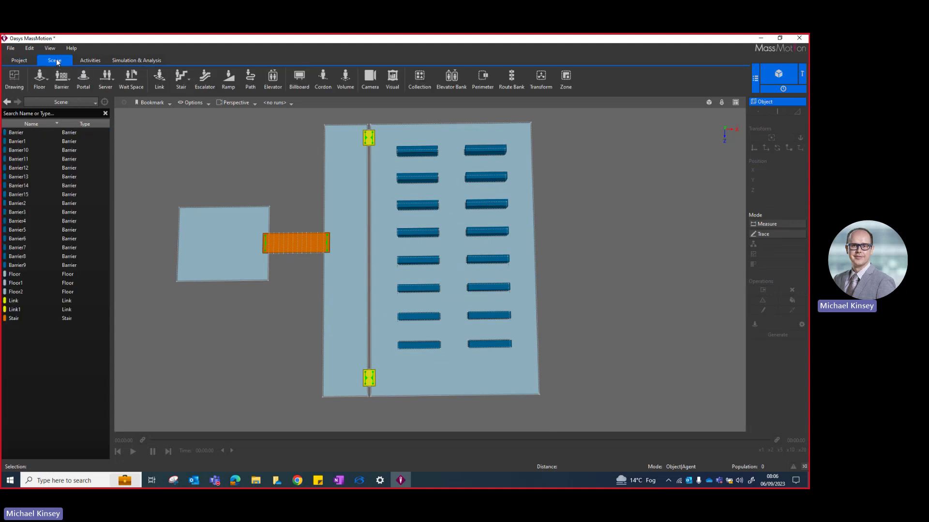
left_click(82, 85)
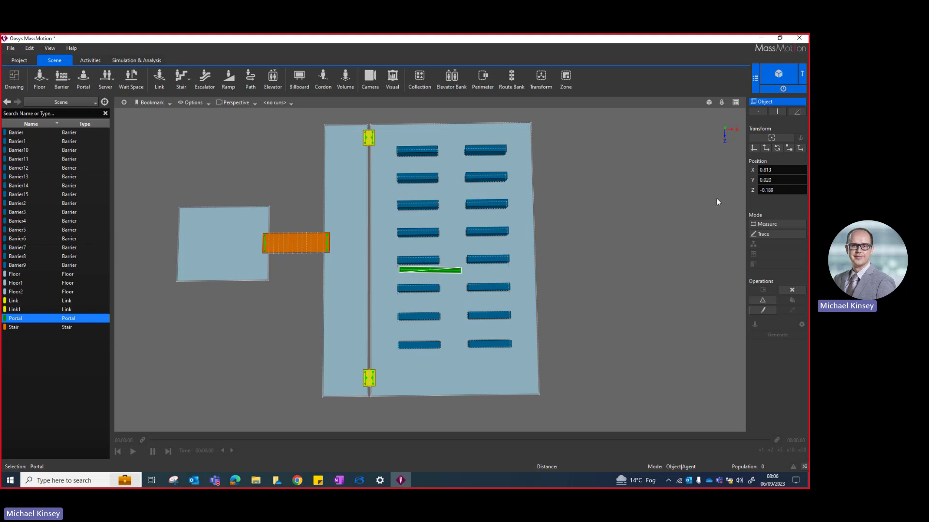
left_click(754, 148)
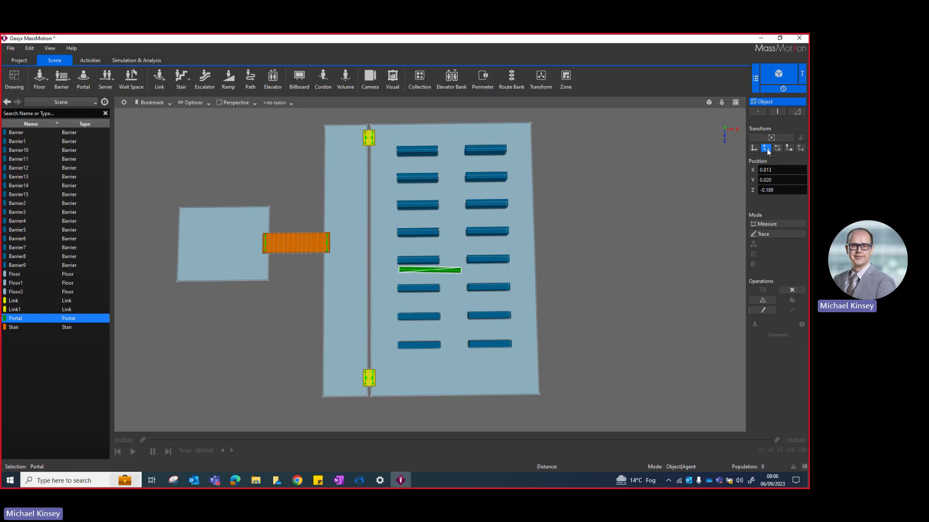
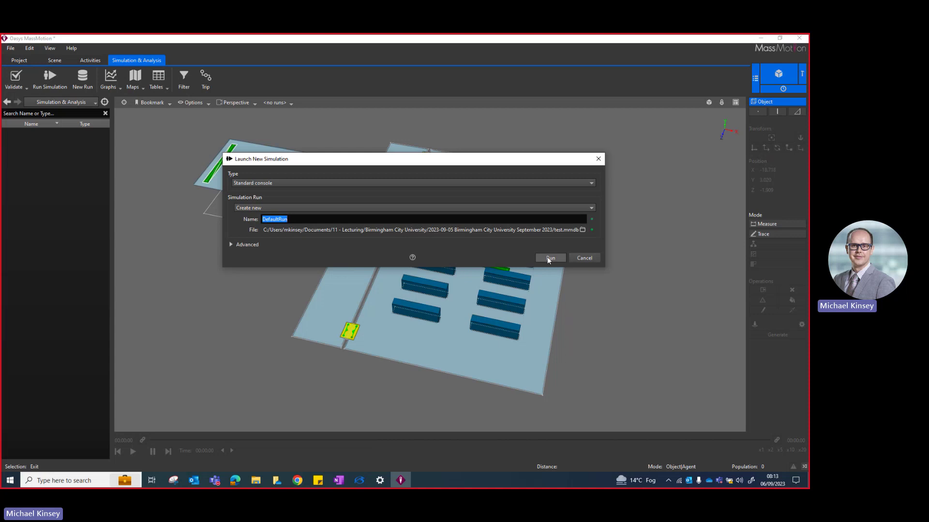
Run a new standard console simulation named DefaultRun, review its message log and close the simulation window.
left_click(547, 258)
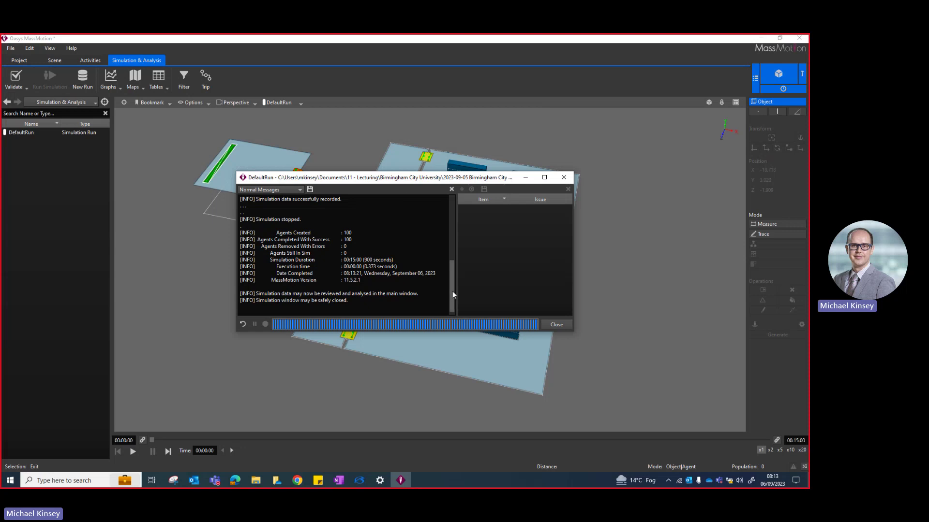
left_click_drag(451, 292, 450, 207)
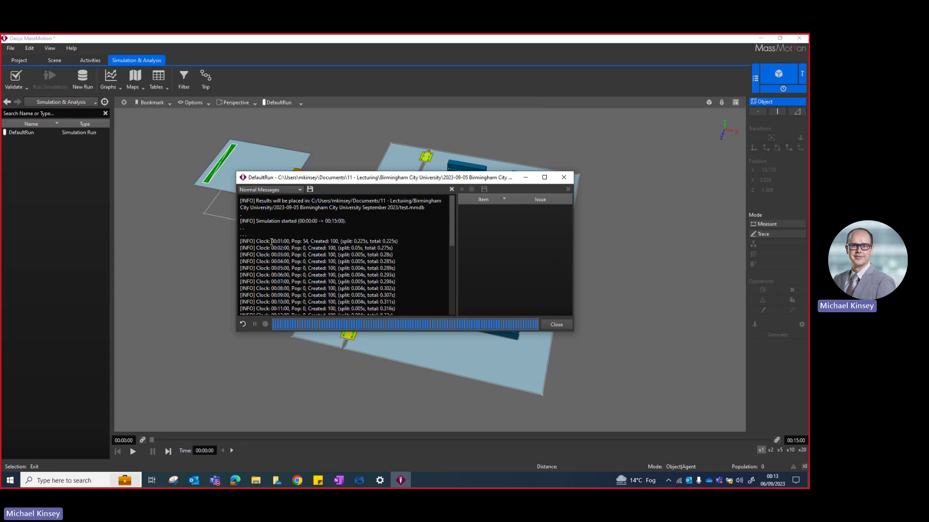
left_click_drag(272, 241, 292, 243)
double_click(304, 241)
double_click(303, 247)
left_click_drag(452, 228, 447, 304)
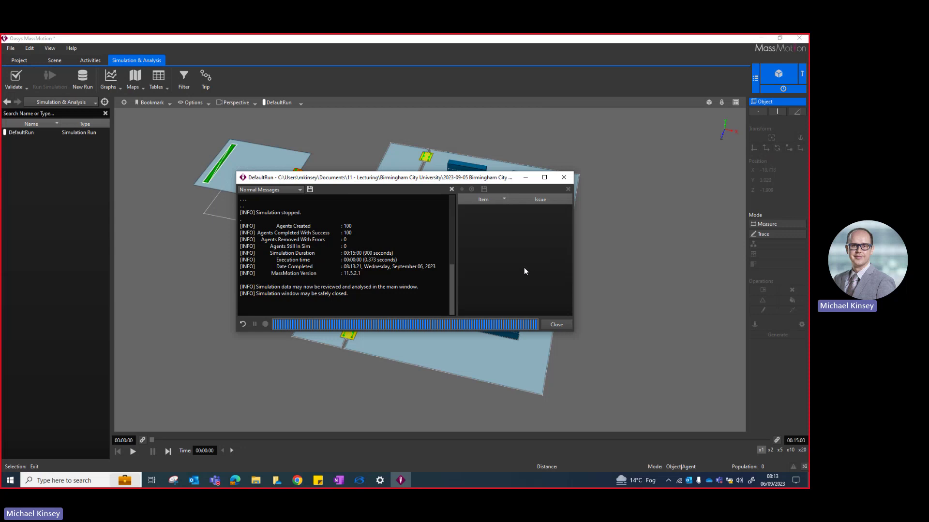
left_click(556, 325)
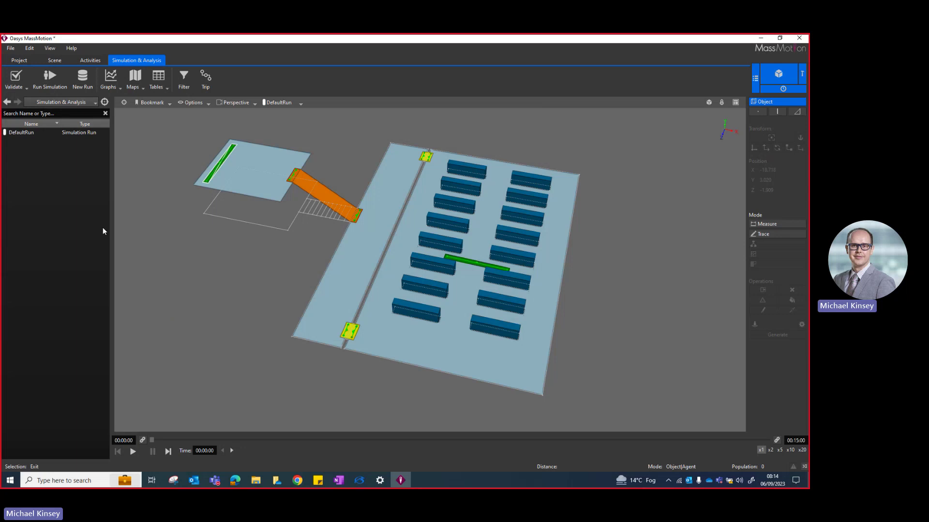
Play back DefaultRun, replay it from near the start at x5 speed, and return the timeline to 00:00:00.
left_click(135, 452)
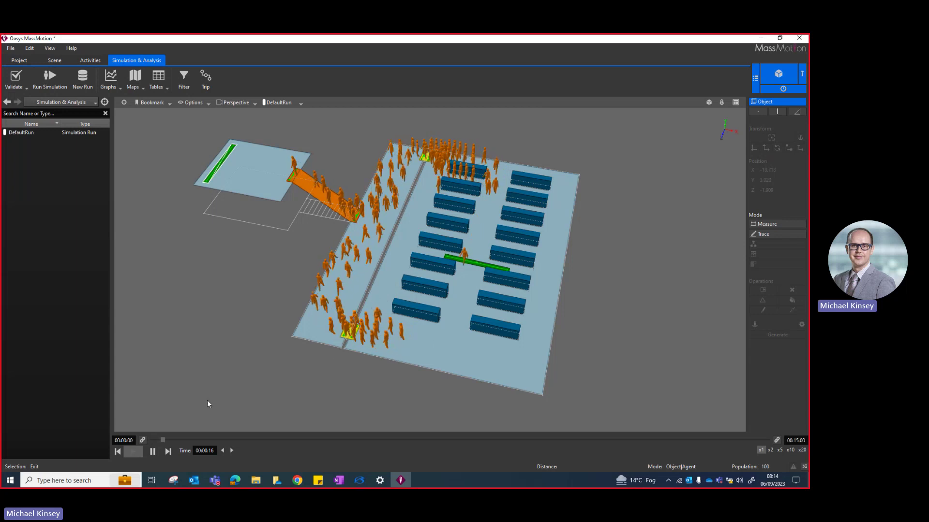
mouse_move(164, 441)
left_mouse_down()
mouse_move(216, 441)
mouse_move(147, 440)
left_mouse_up()
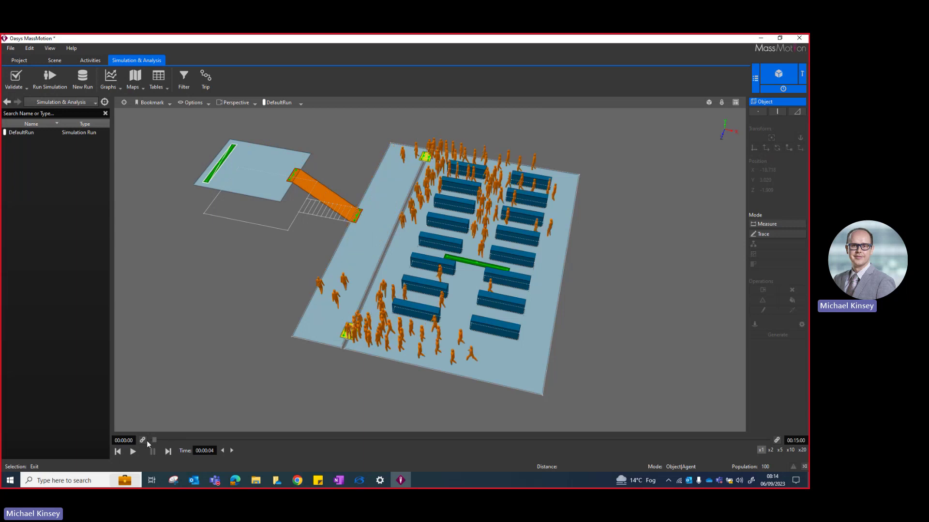
left_click(132, 451)
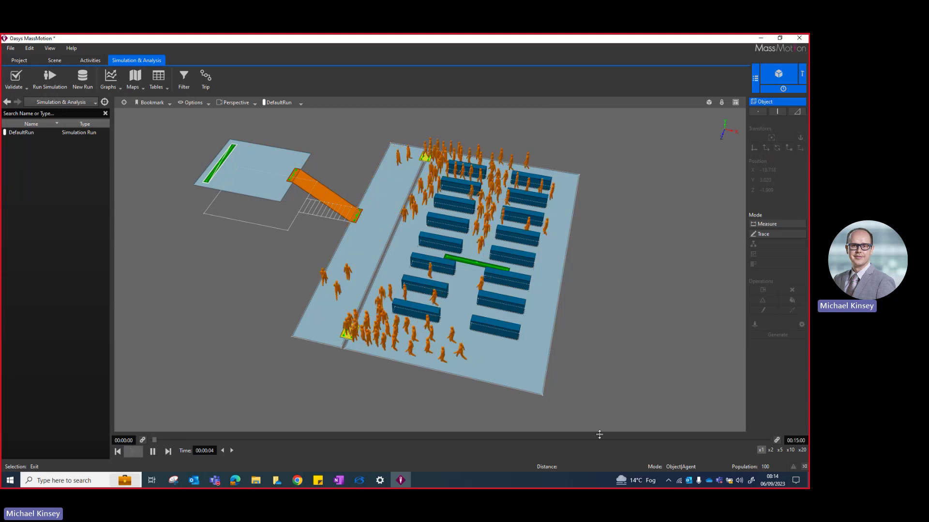
left_click(778, 450)
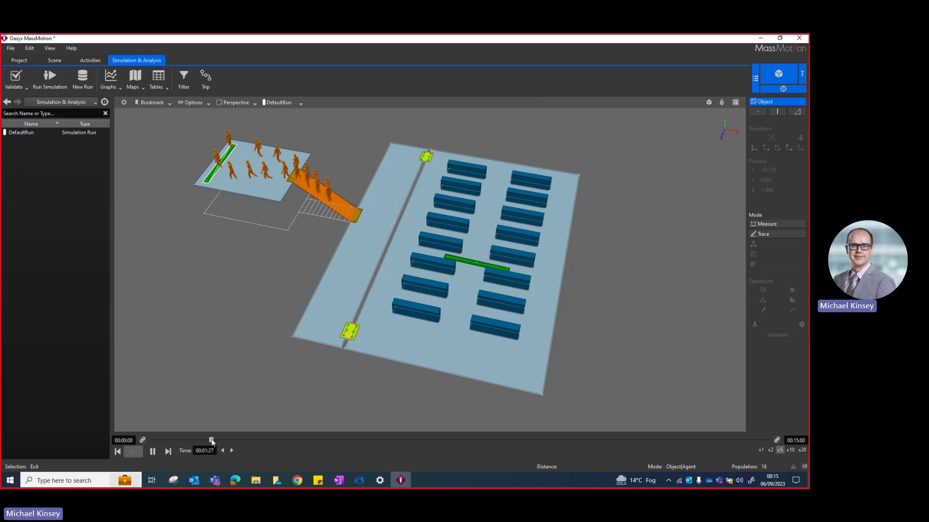
left_click_drag(208, 439, 133, 441)
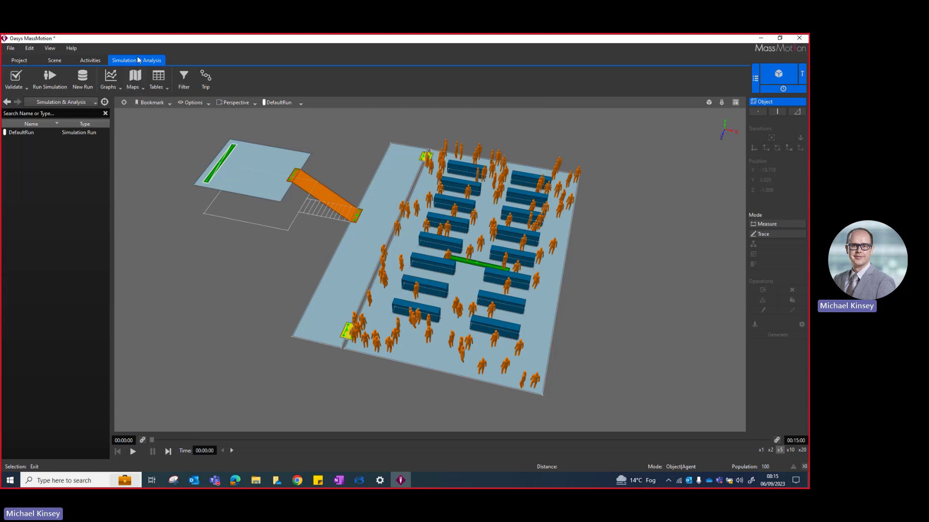
Create an instantaneous density map for DefaultRun and move its properties window clear of the model.
left_click(141, 89)
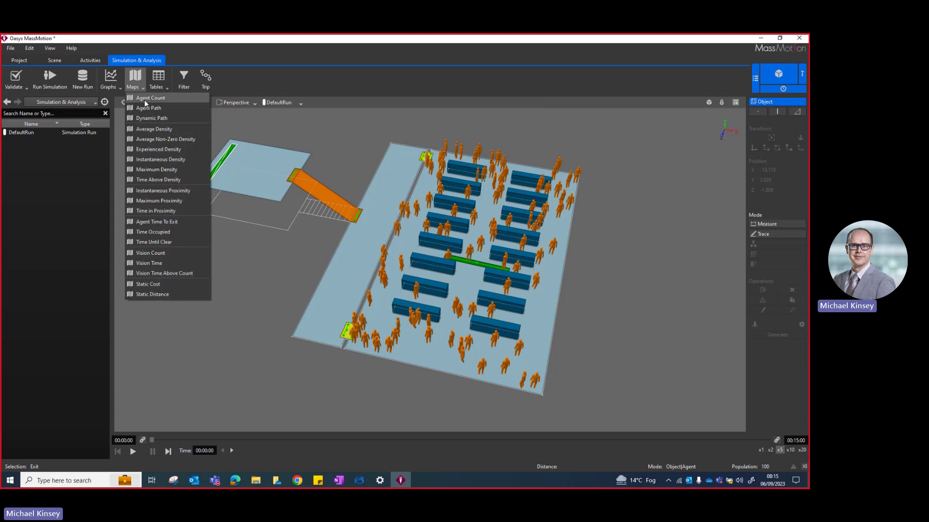
left_click(149, 157)
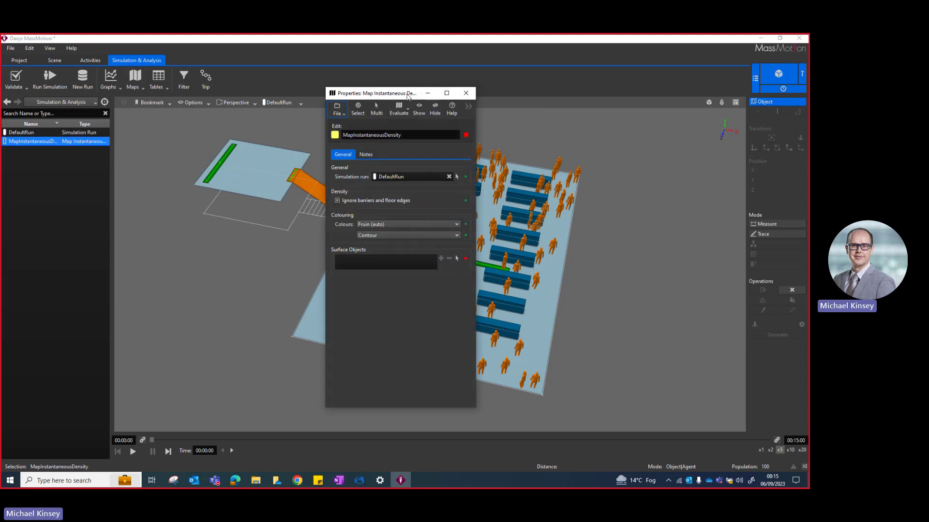
left_click_drag(407, 96, 133, 108)
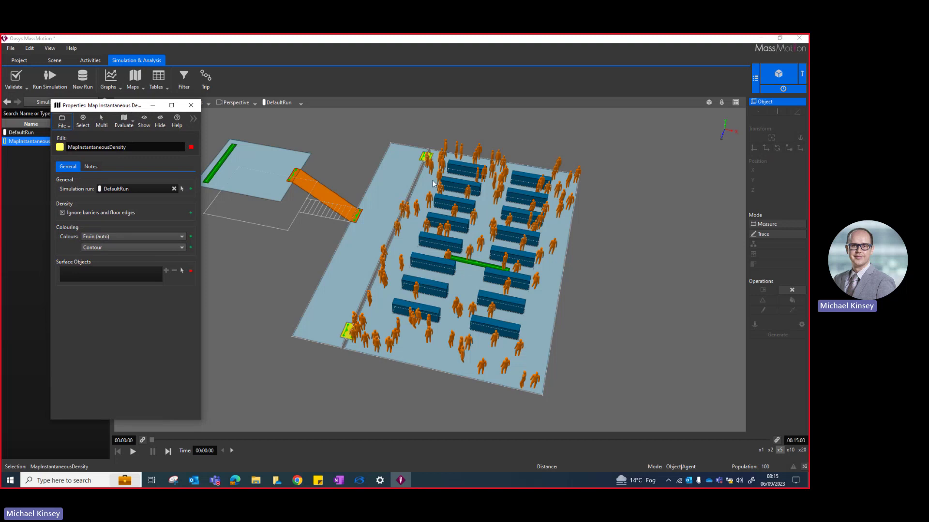
Add all floors, both links and the stair as the density map's surface objects, evaluate the map and clear the selection.
scroll(380, 270, "down", 3)
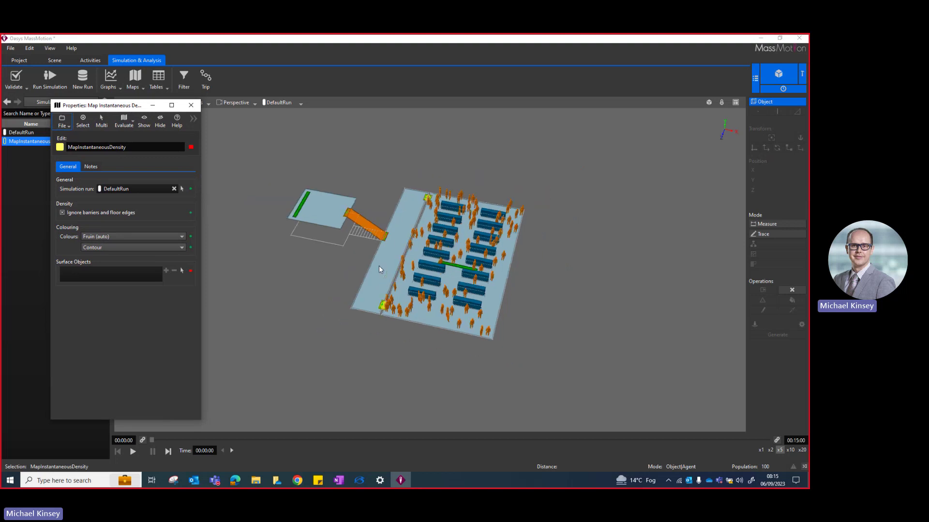
mouse_move(561, 358)
left_mouse_down()
mouse_move(477, 311)
mouse_move(291, 168)
mouse_move(663, 380)
mouse_move(529, 352)
mouse_move(266, 153)
left_mouse_up()
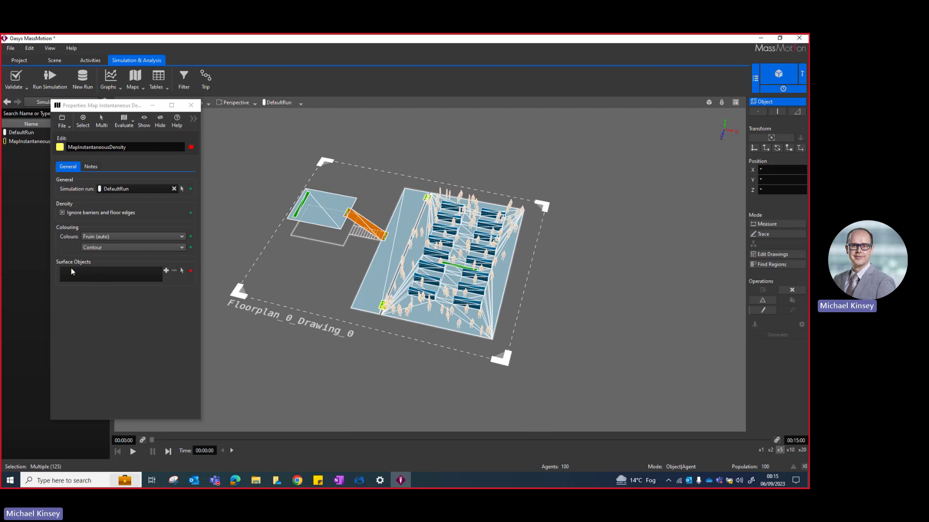
left_click(165, 271)
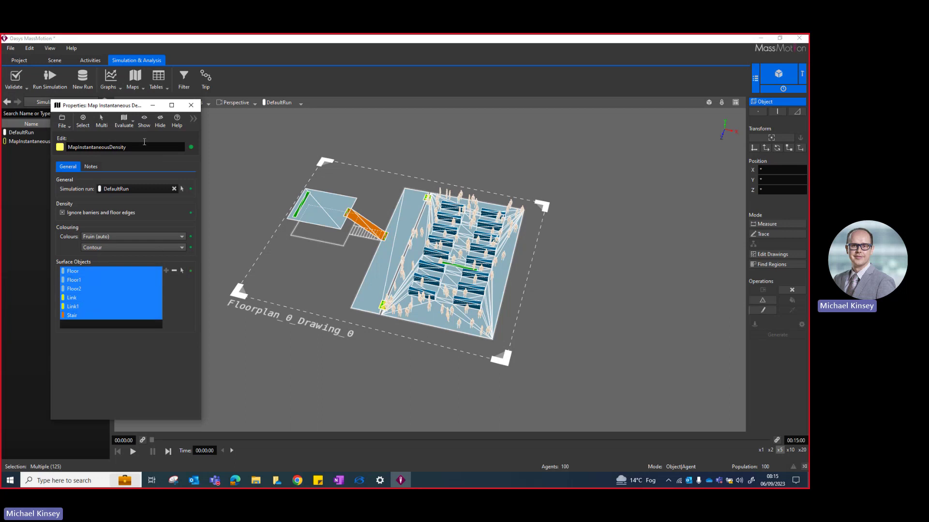
left_click(124, 123)
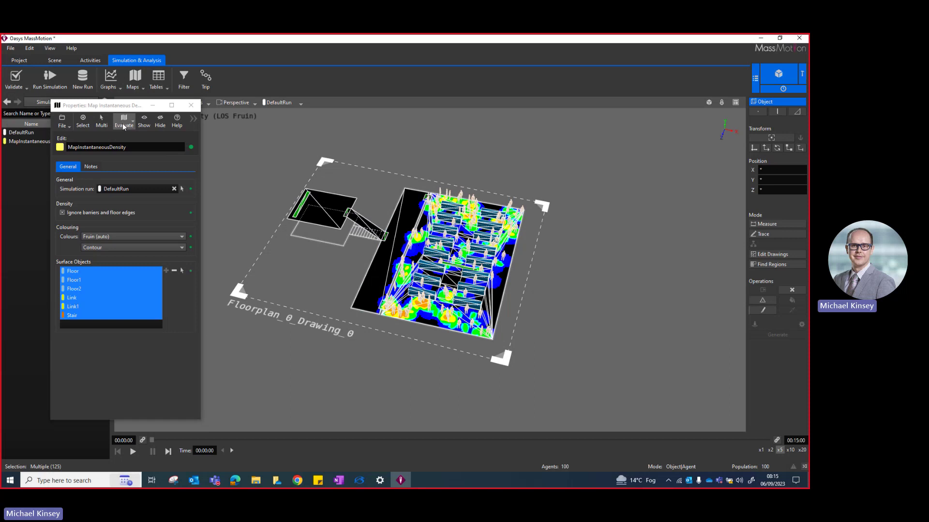
left_click(457, 128)
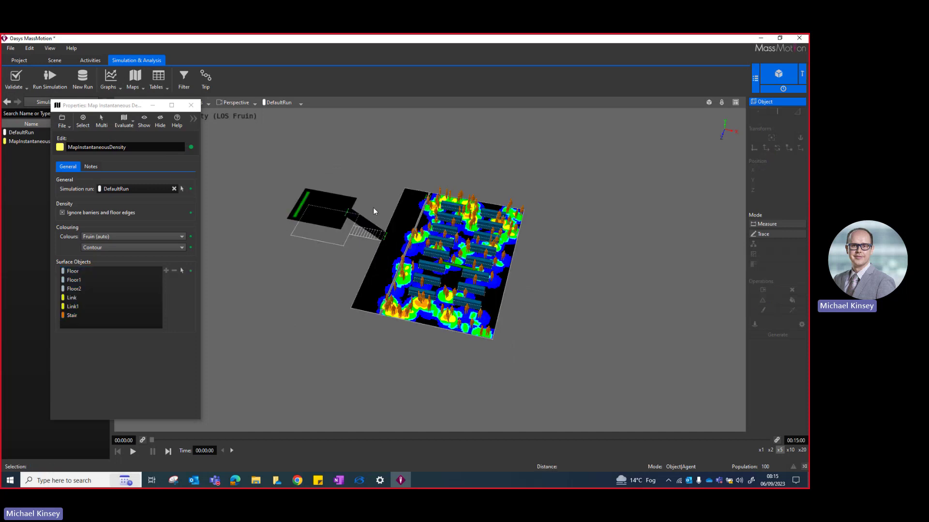
Play the run with the density map shown, uncover the Fruin colour legend and return the timeline to 00:00:00.
scroll(382, 242, "up", 5)
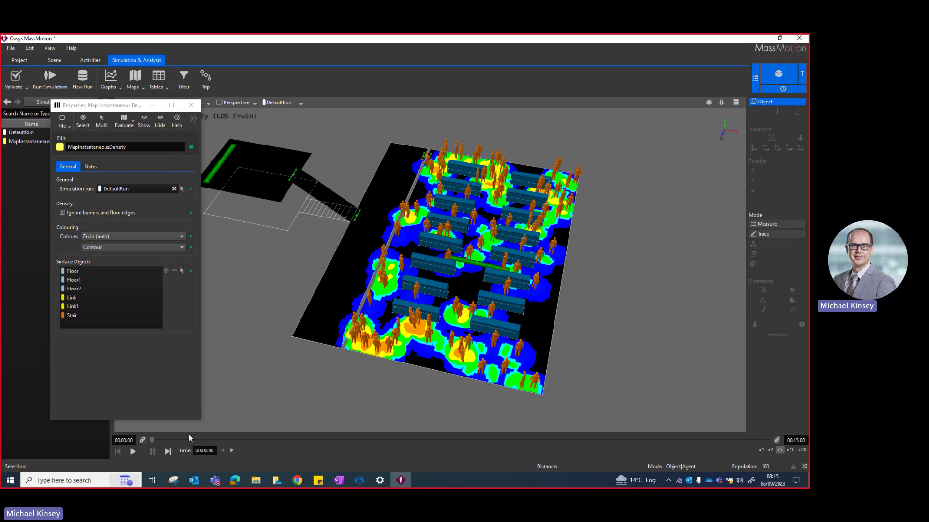
left_click(134, 451)
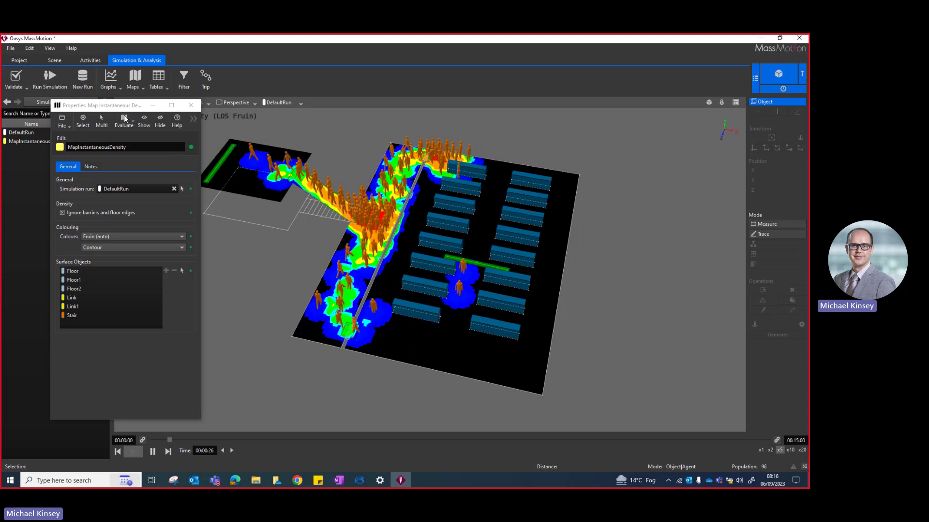
left_click_drag(128, 111, 672, 193)
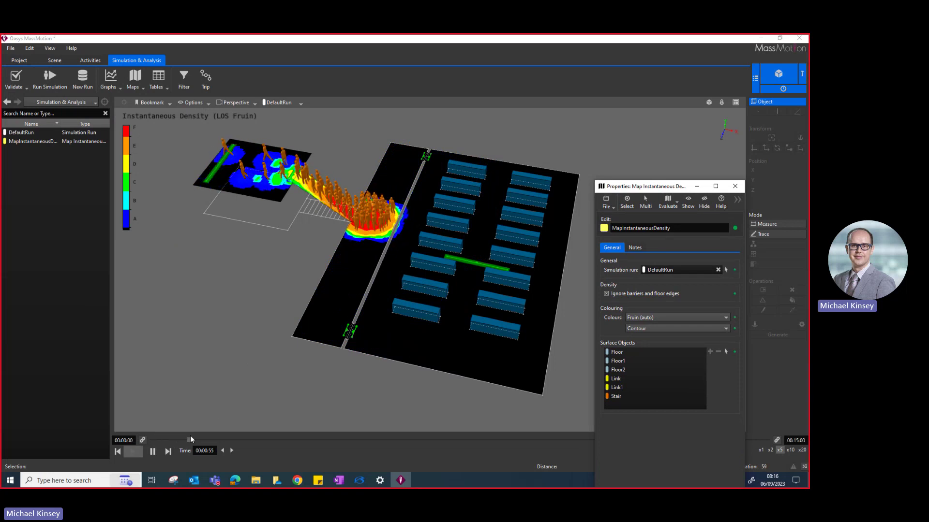
left_click_drag(191, 441, 152, 441)
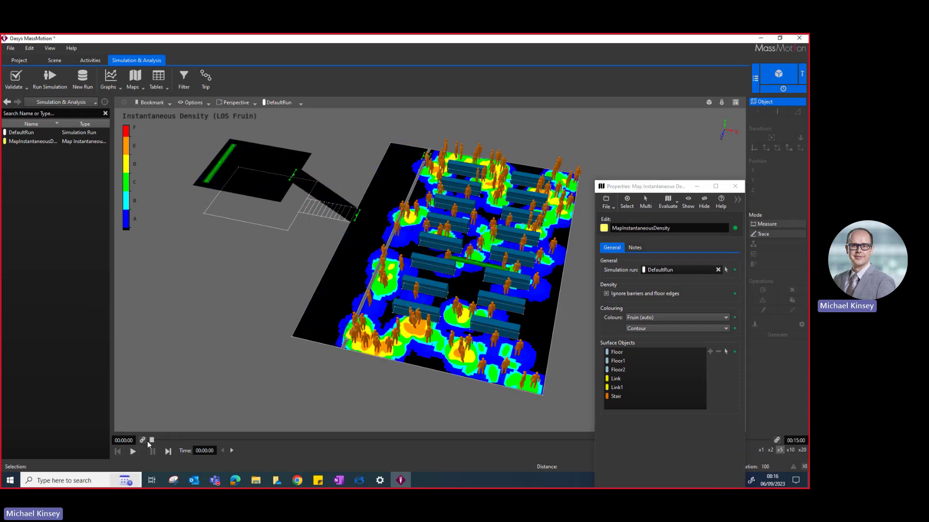
Hide the DefaultRun simulation run so that only the density map is displayed without agents.
left_click(428, 334)
left_click(22, 133)
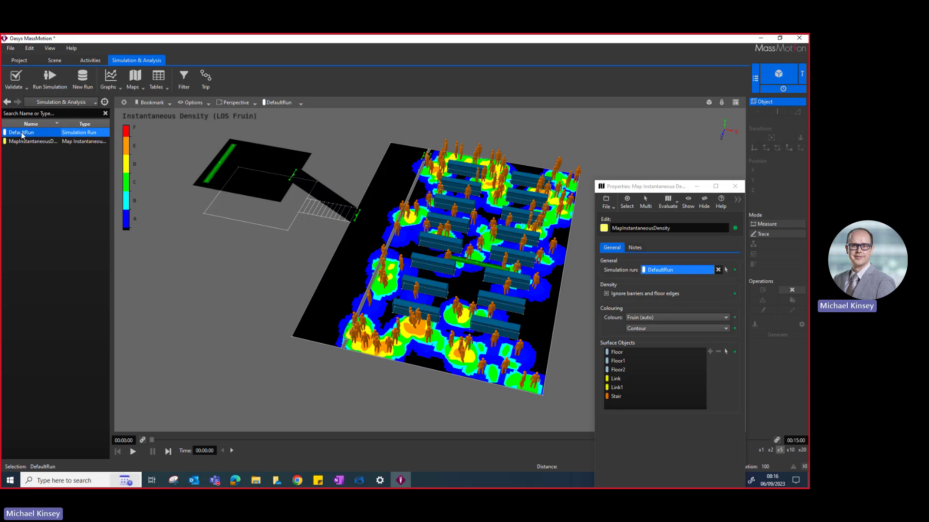
right_click(22, 134)
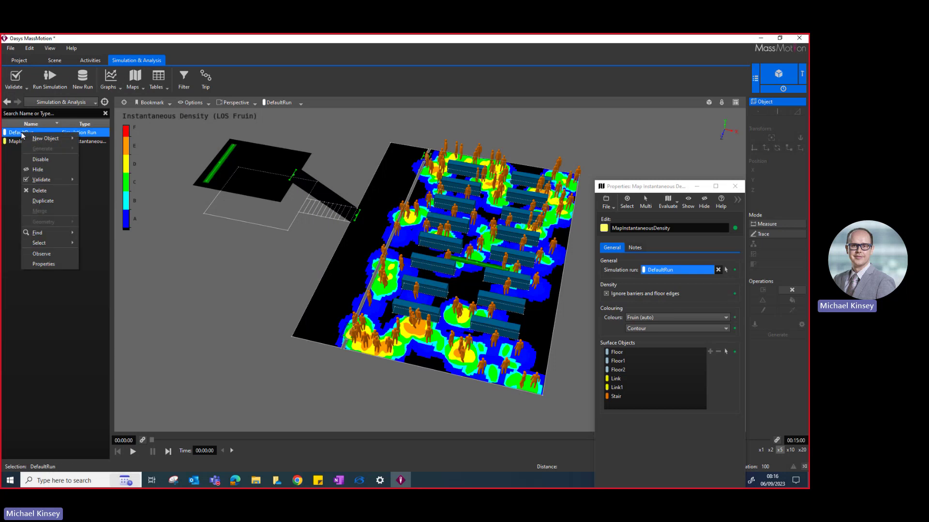
left_click(42, 170)
Play the density map without agents, close the map's properties and pause playback at about 00:01:21.
left_click(132, 451)
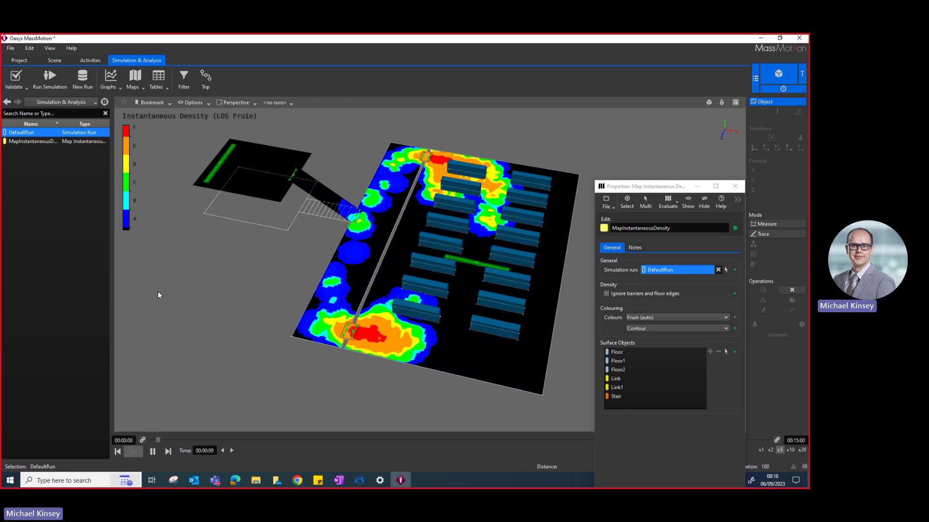
left_click(734, 188)
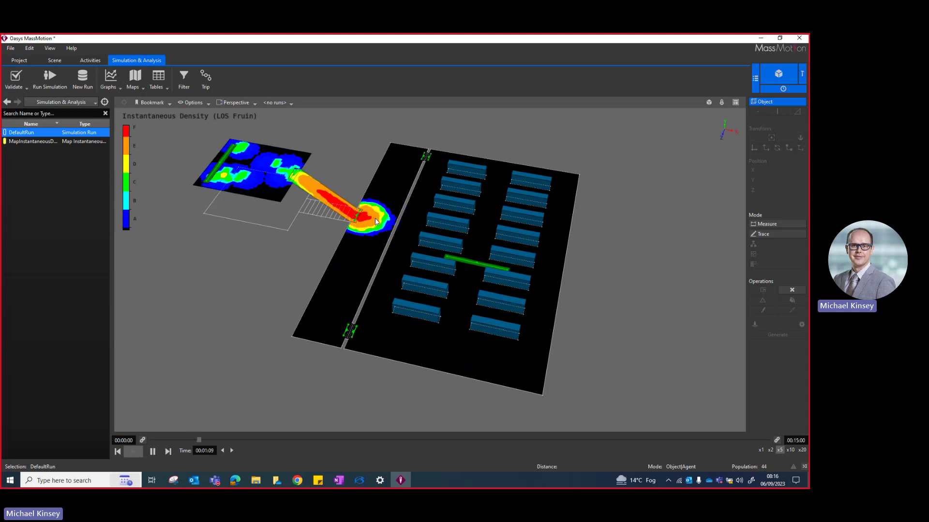
left_click(148, 452)
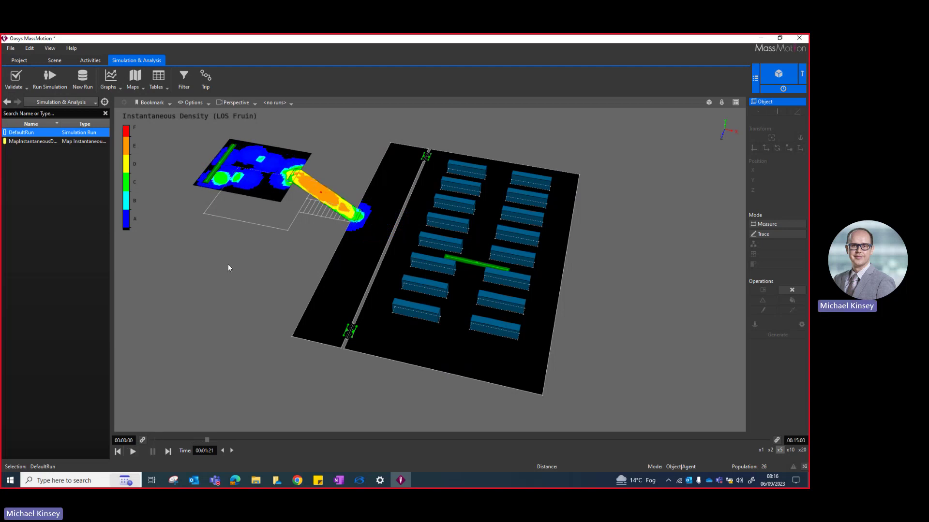